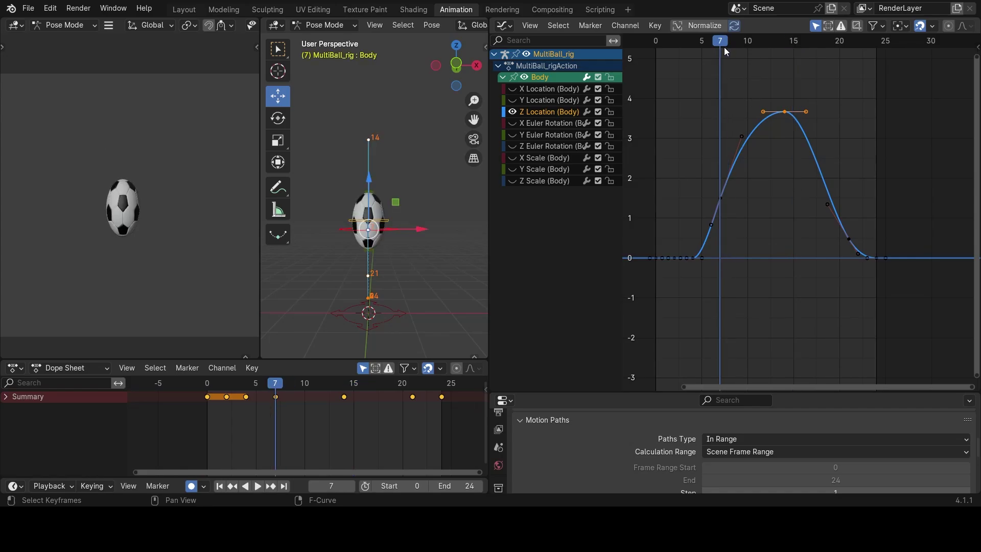
Duplicate the Z Location keyframe at frame 7 to frame 21, moving it along X only.
left_click_drag(817, 41, 840, 44)
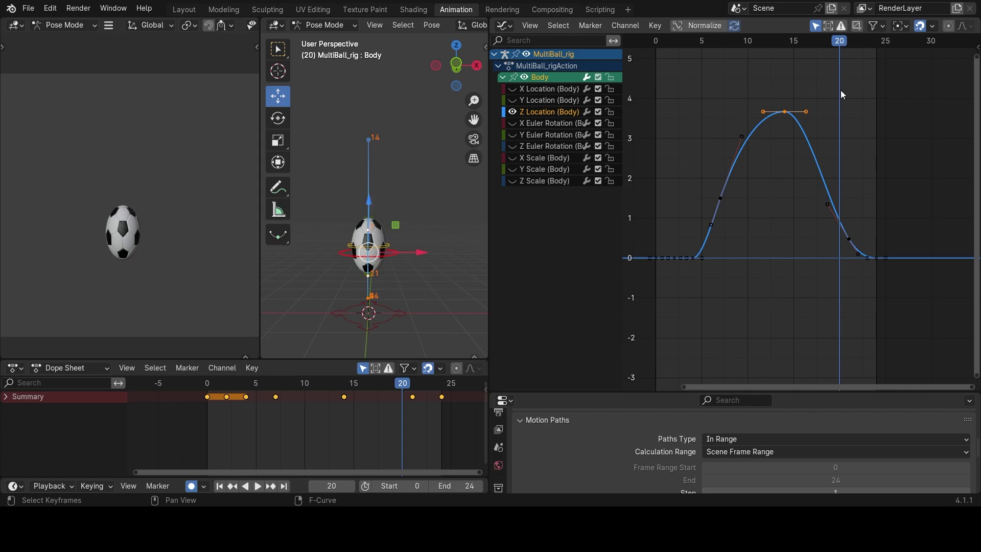
left_click(848, 45)
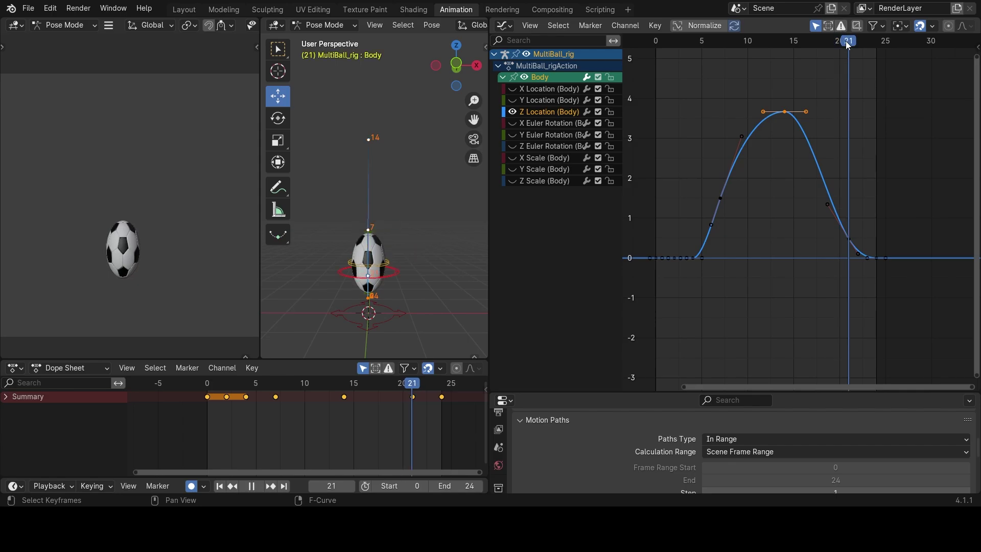
left_click_drag(845, 41, 845, 42)
left_click_drag(744, 210, 701, 184)
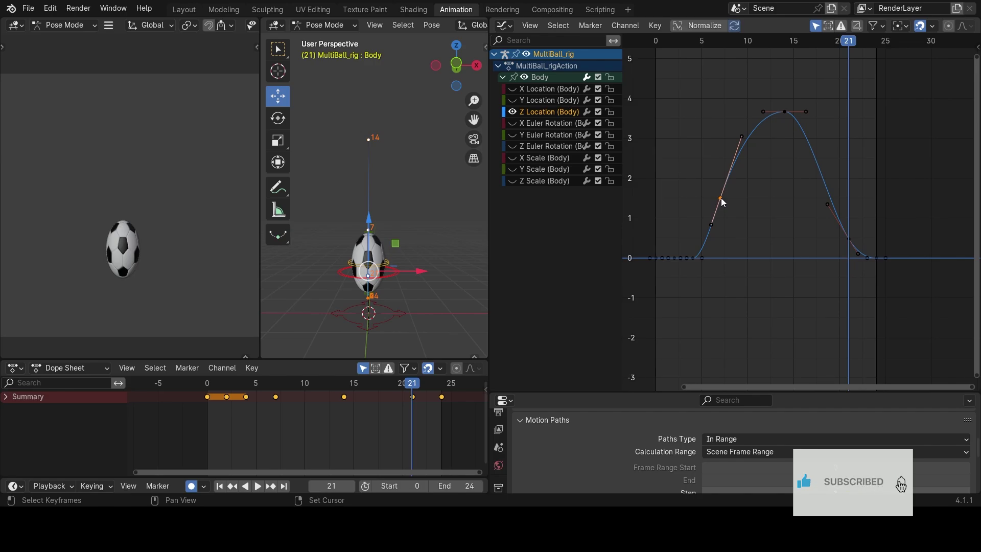
key("g")
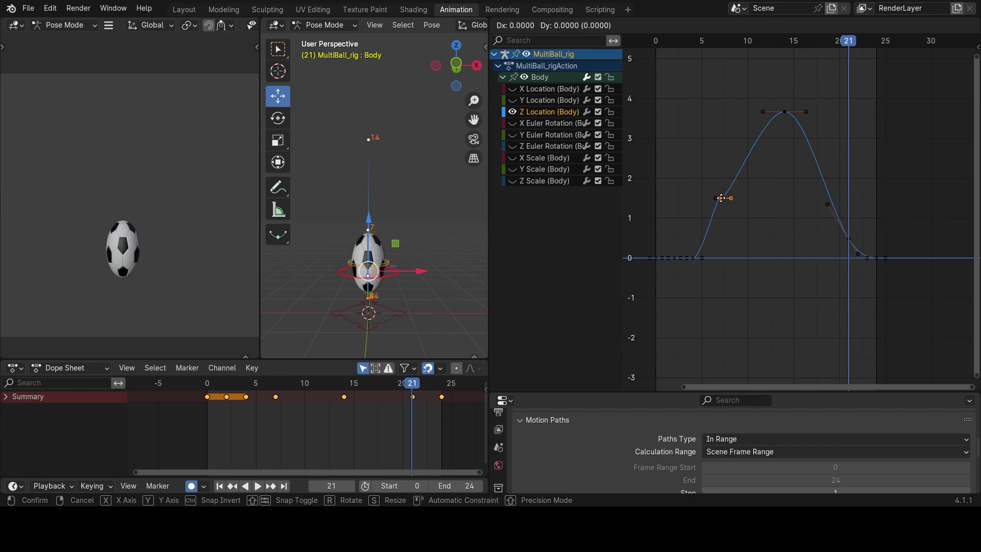
key("x")
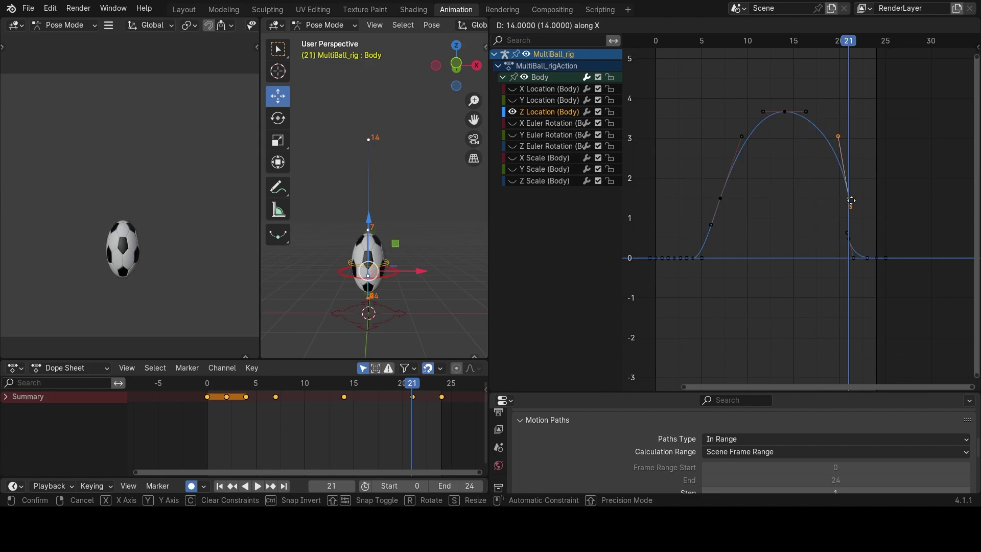
left_click(851, 201)
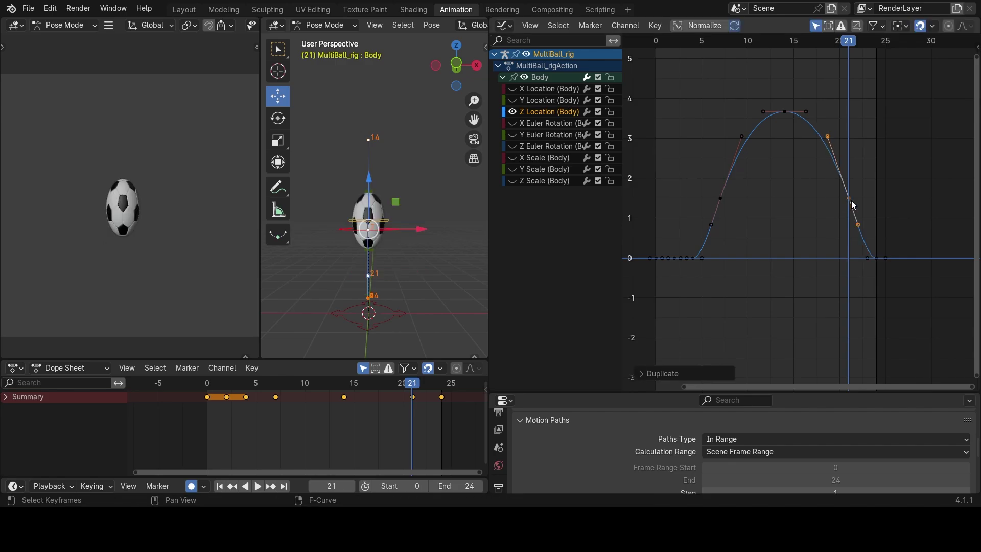
Raise the Z Location keyframes at frames 7 and 21 together to a value of about 1.9 and play back the bounce.
left_click_drag(871, 185, 680, 205)
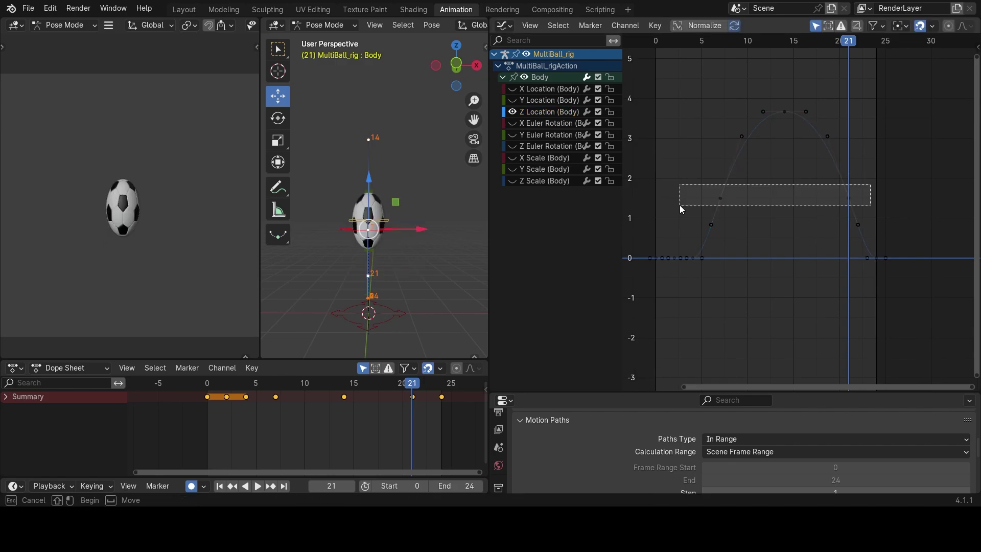
left_click_drag(679, 204, 680, 205)
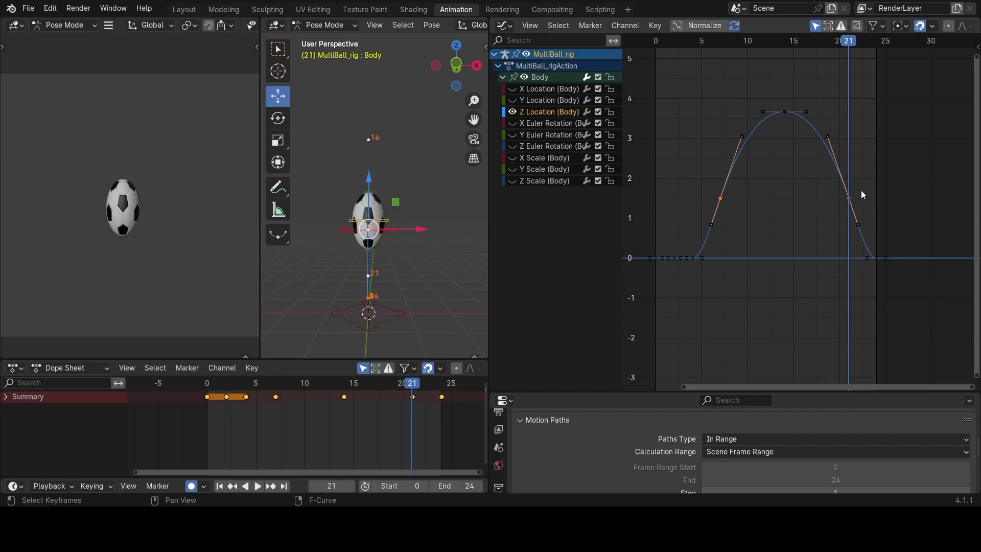
key("g")
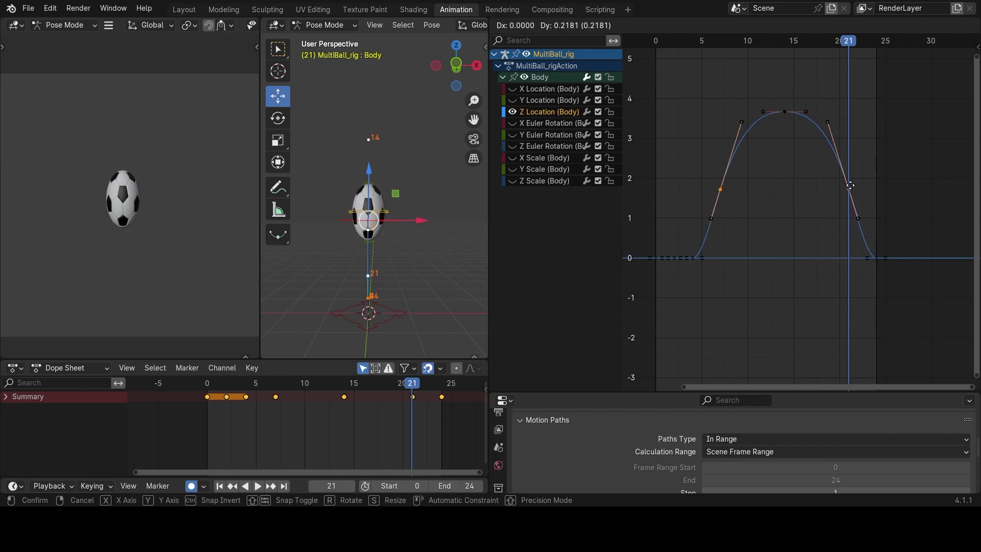
left_click(852, 185)
left_click_drag(848, 182, 844, 182)
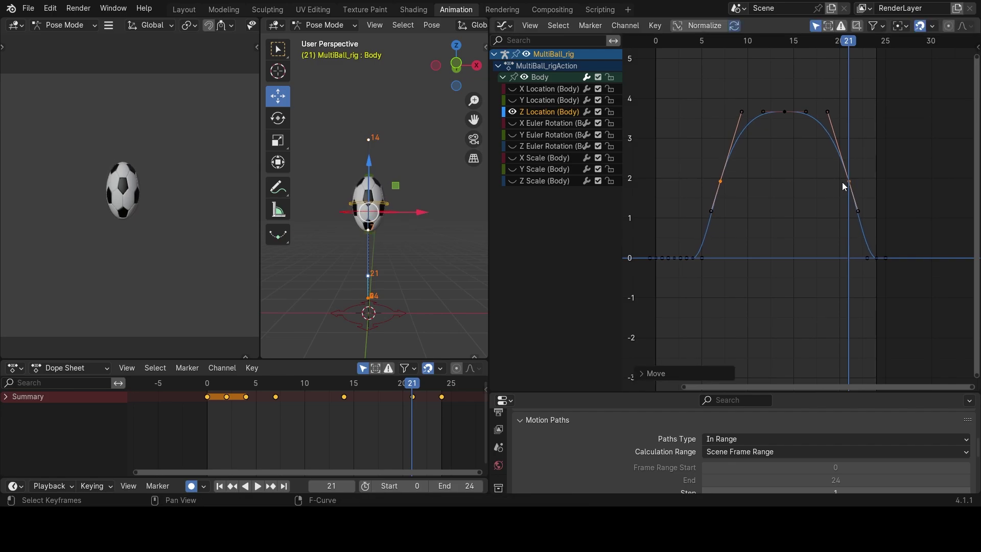
key("space")
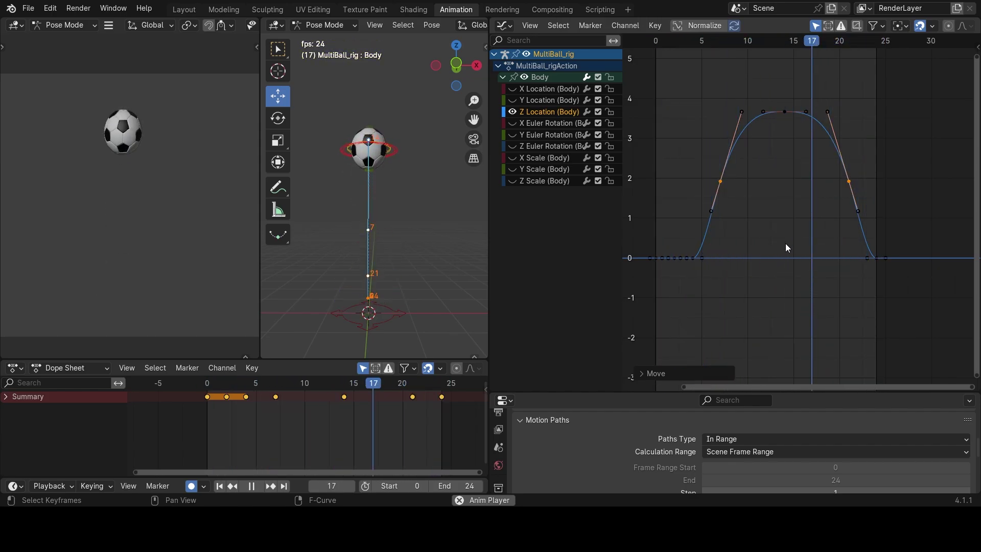
key("space")
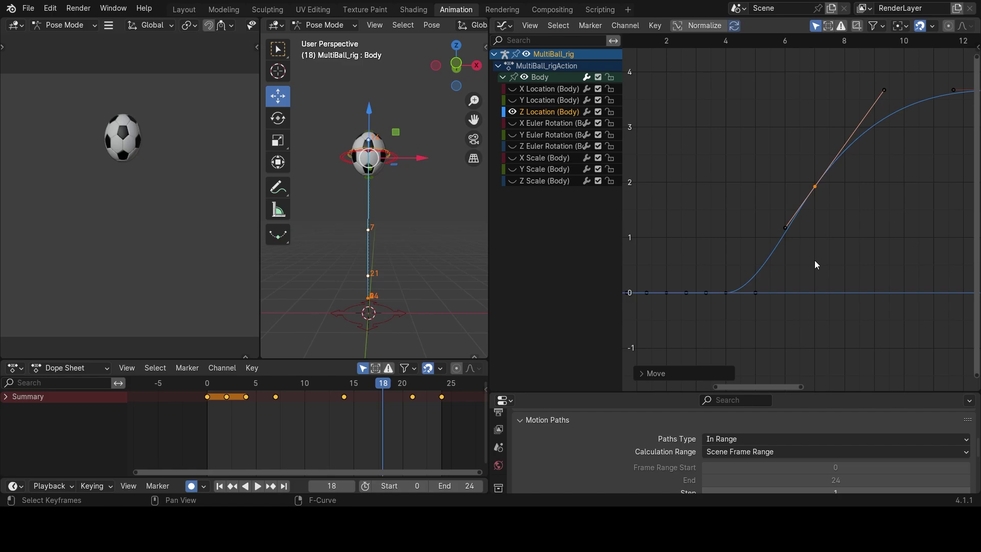
Try moving the frame 7 keyframe's right handle lower on the Z Location curve, and undo the change.
left_click_drag(765, 323, 716, 287)
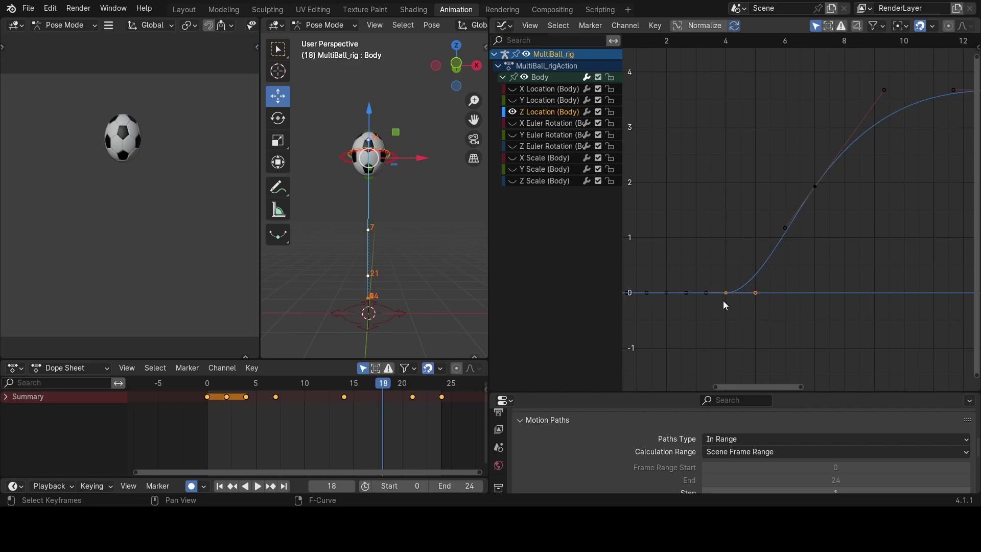
scroll(734, 305, "up", 1)
left_click(817, 183)
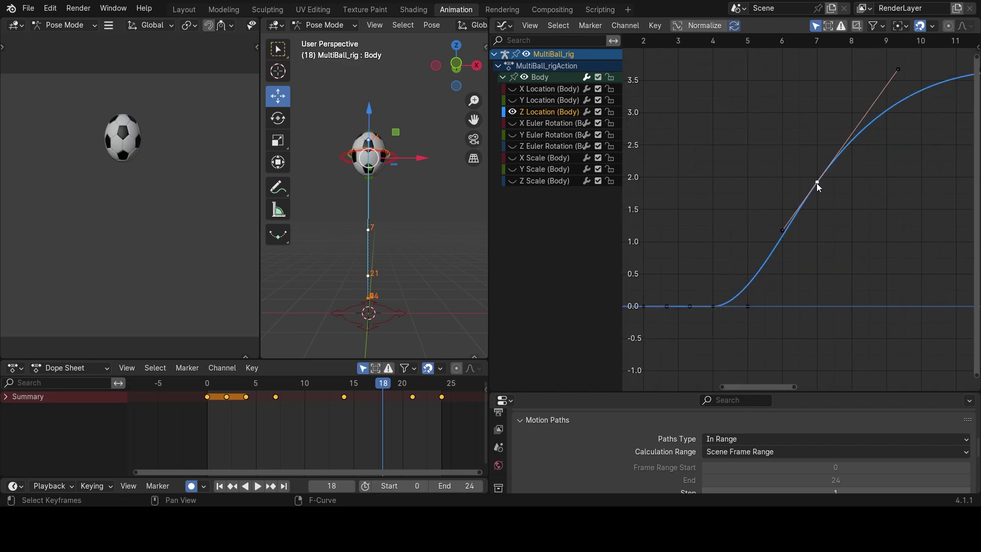
scroll(813, 204, "down", 1)
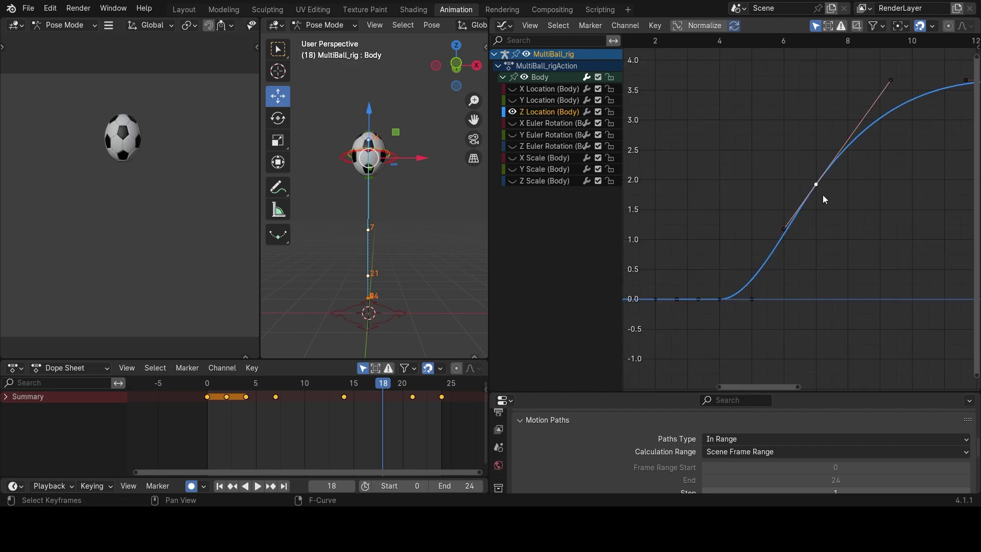
middle_click_drag(822, 195, 794, 205)
left_click_drag(740, 222, 772, 263)
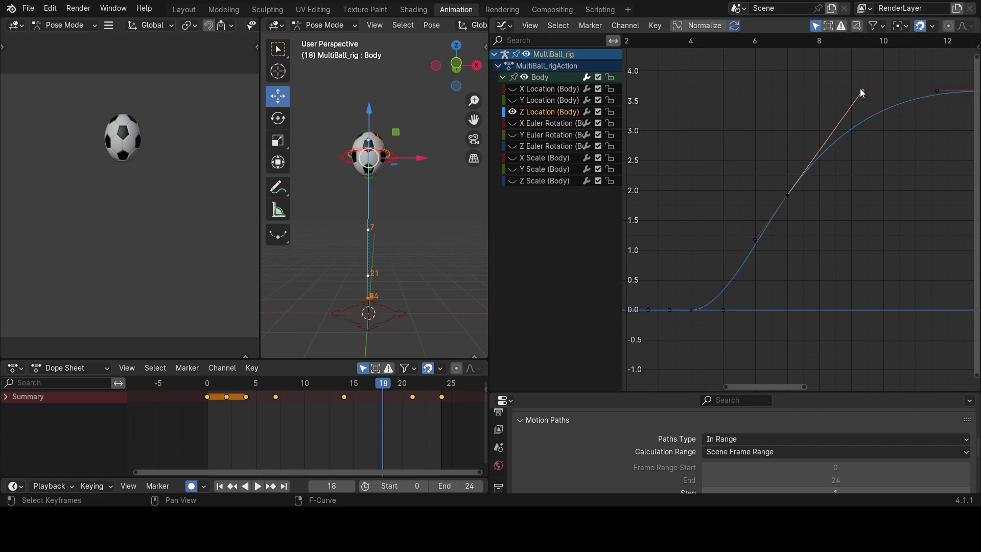
left_click_drag(862, 91, 856, 116)
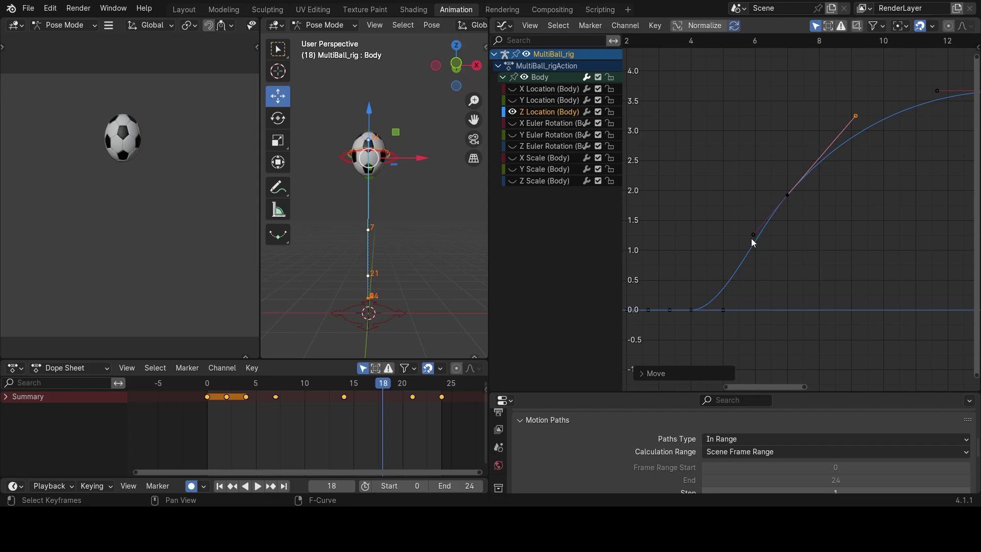
key("ctrl+z")
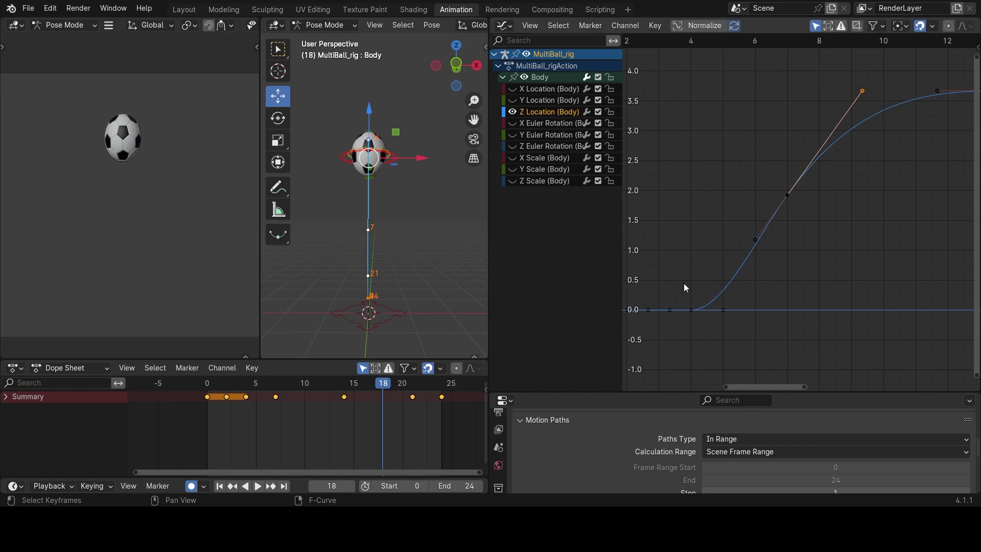
Examine the shape of the Z Location curve between the keyframes at frames 4 and 7.
left_click_drag(683, 283, 715, 344)
left_click(705, 296)
left_click(691, 313)
scroll(722, 333, "up", 6)
middle_click_drag(676, 348, 886, 87)
scroll(762, 263, "up", 1)
left_click(839, 138)
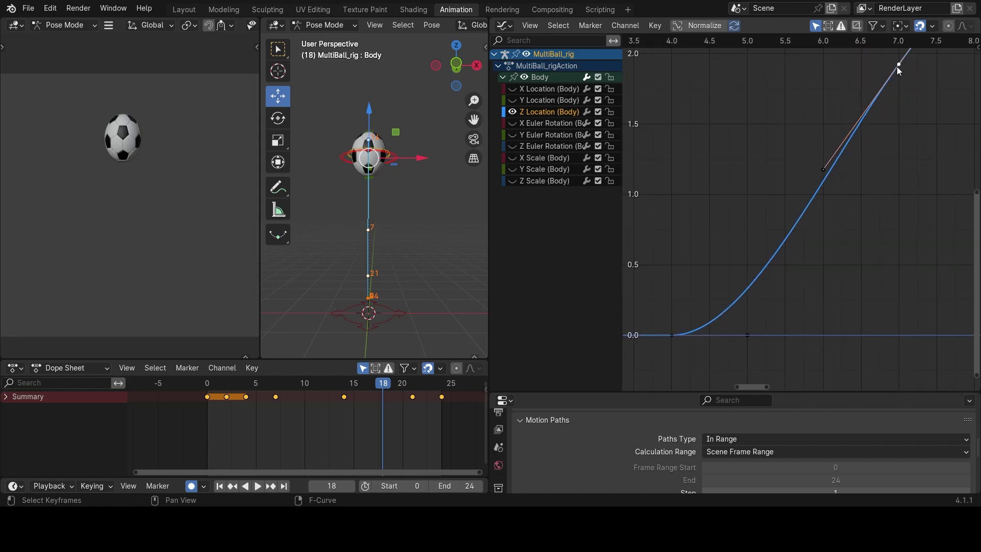
middle_click_drag(866, 122, 738, 321, "ctrl")
left_click(691, 335)
scroll(751, 337, "up", 1)
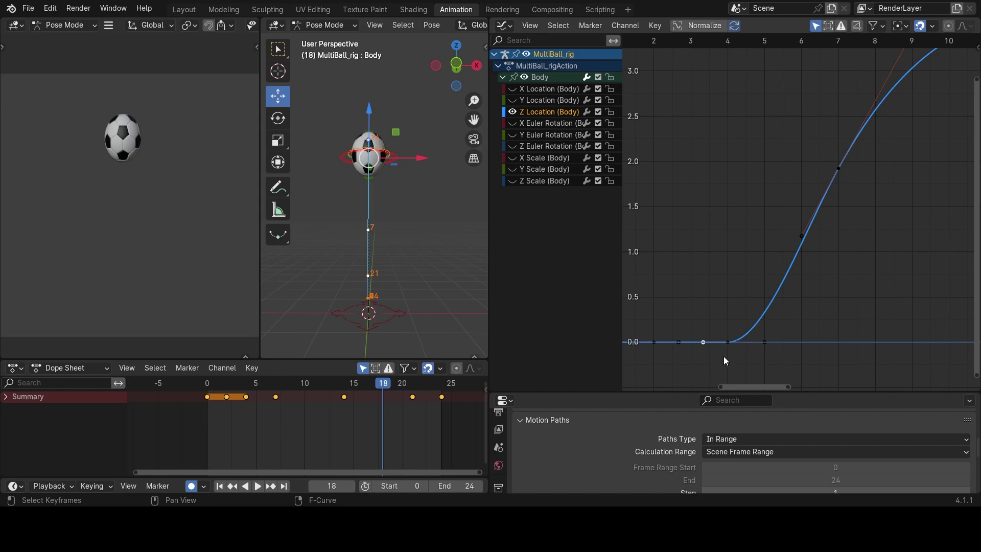
scroll(724, 357, "up", 1)
middle_click_drag(725, 354, 726, 307)
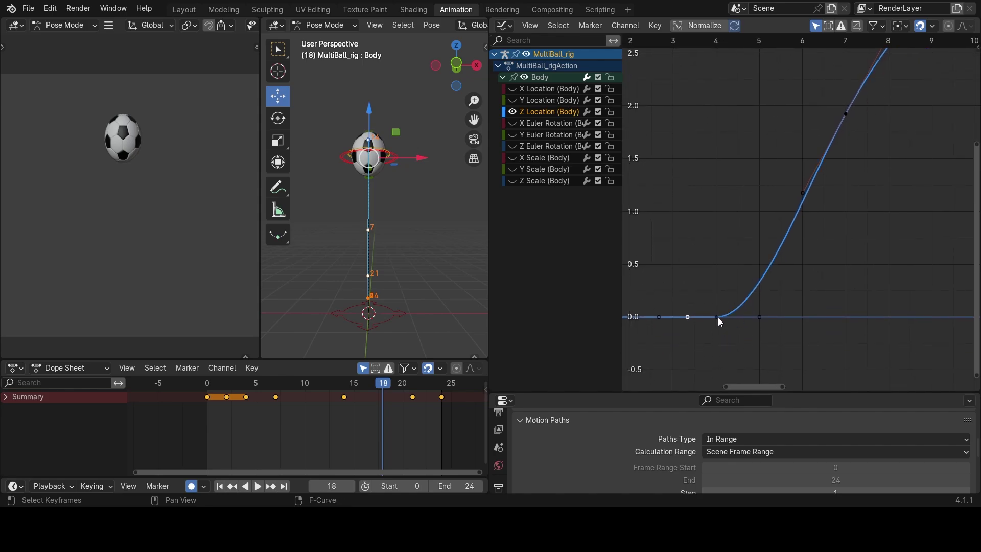
Set the handle type of the Z Location keyframe at frame 4 to Free.
left_click(766, 308)
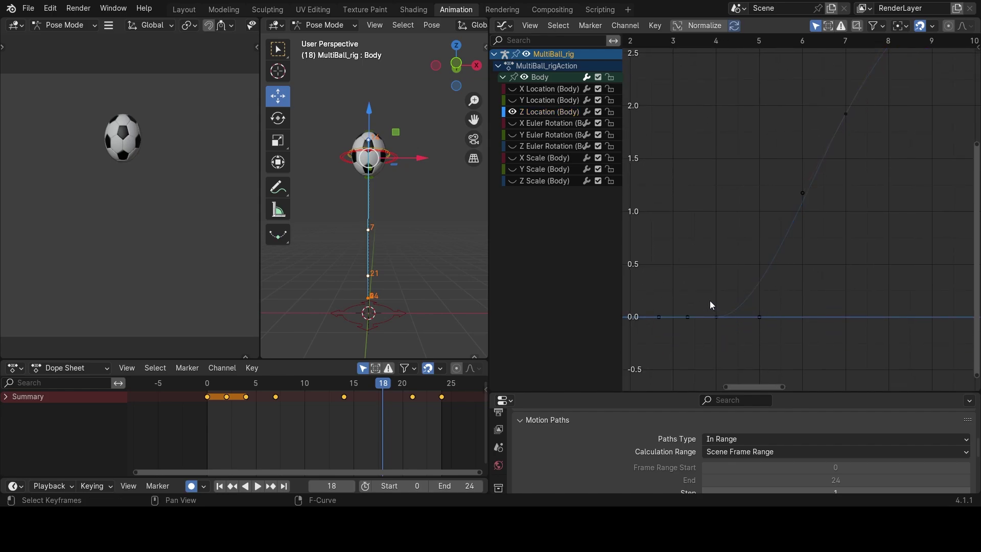
left_click(719, 319)
right_click(719, 319)
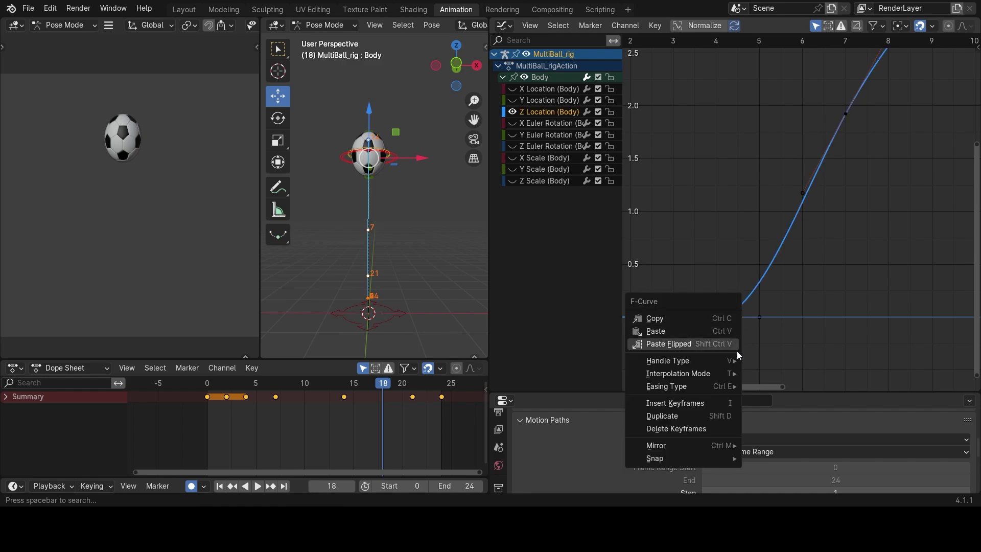
left_click_drag(682, 299, 768, 334)
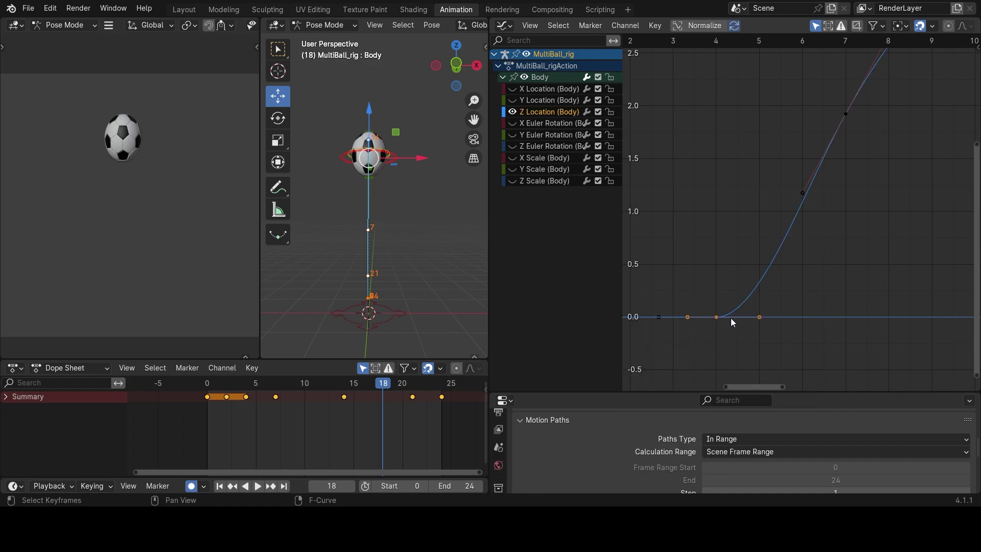
key("v")
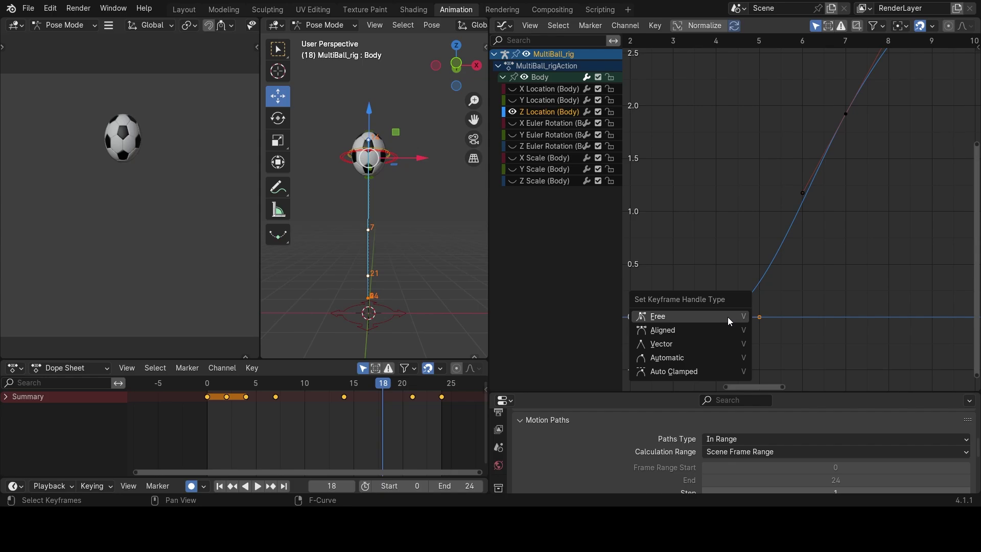
left_click(728, 317)
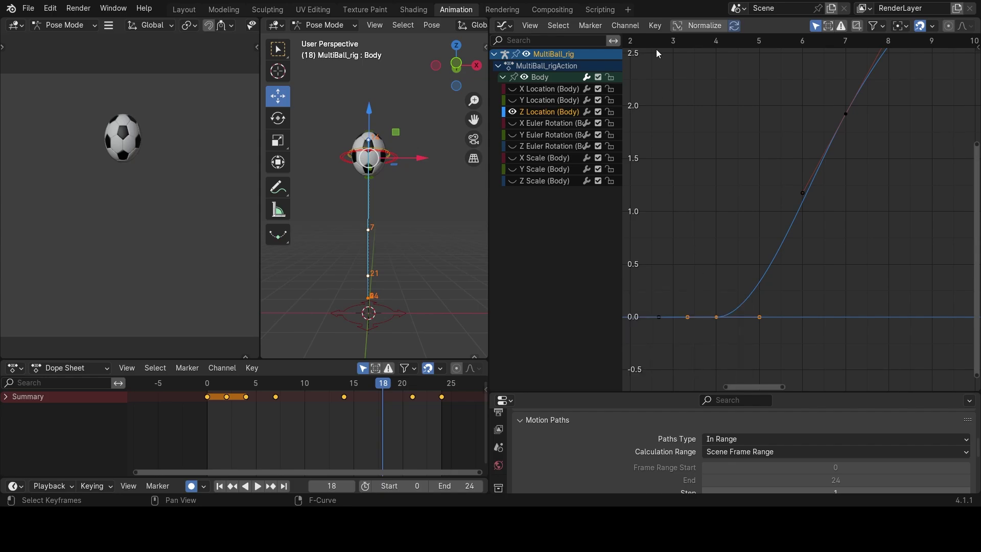
left_click(625, 25)
mouse_move(649, 23)
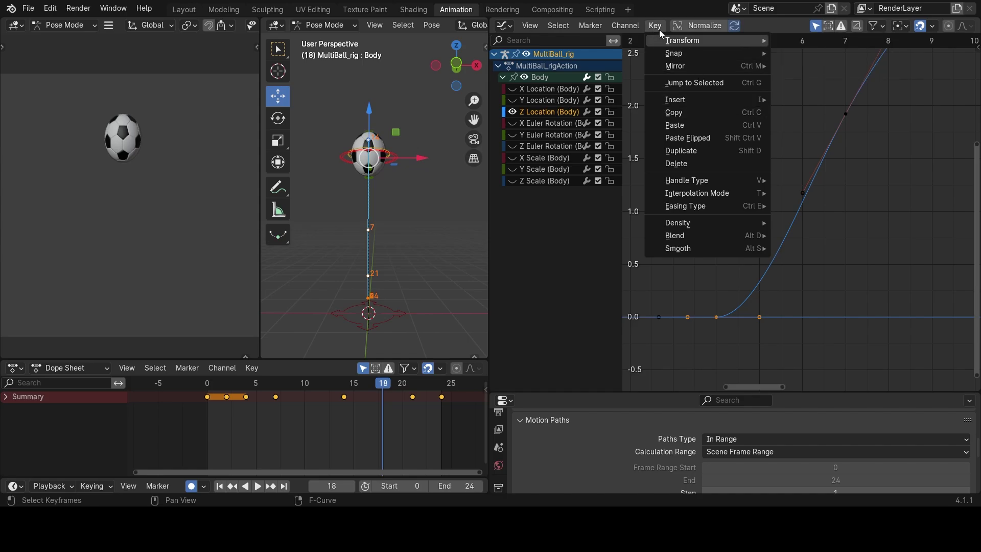
mouse_move(722, 175)
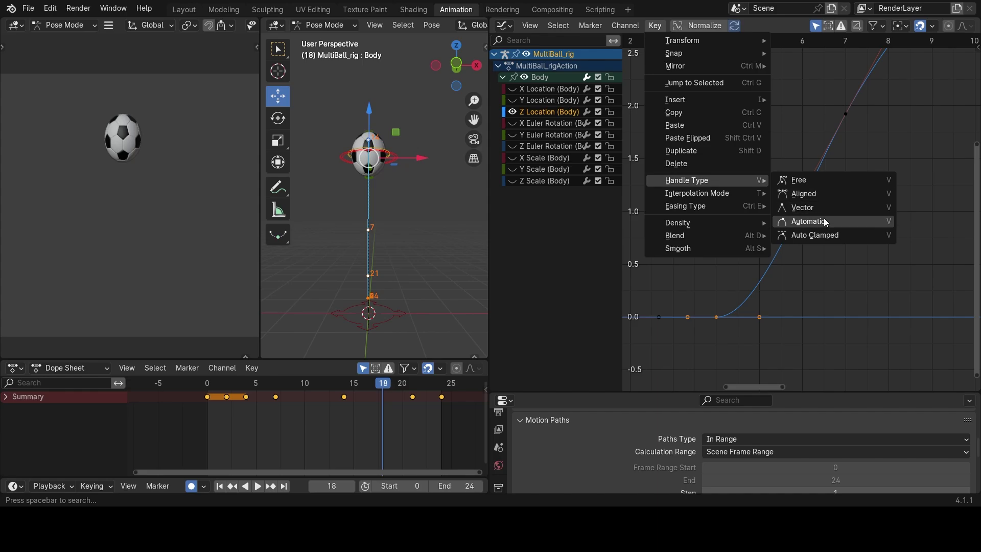
left_click(813, 181)
Pull the frame 4 keyframe's right handle up to about frame 5, value 0.7, giving the ball a steep, nearly straight takeoff.
left_click_drag(771, 342, 759, 243)
middle_click_drag(793, 232, 760, 287)
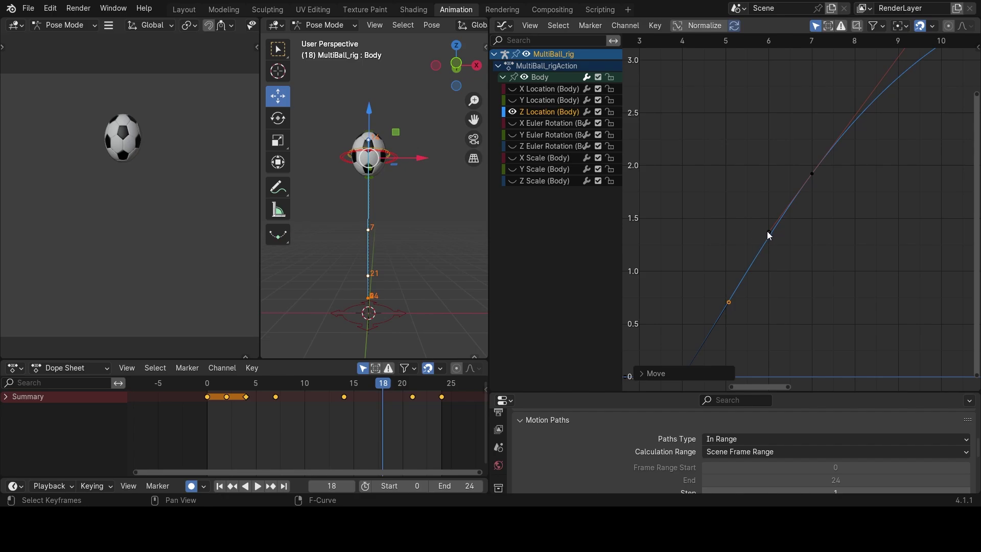
Try flattening the frame 7 keyframe's handles on the Z Location curve, and undo the changes.
left_click_drag(769, 235, 756, 195)
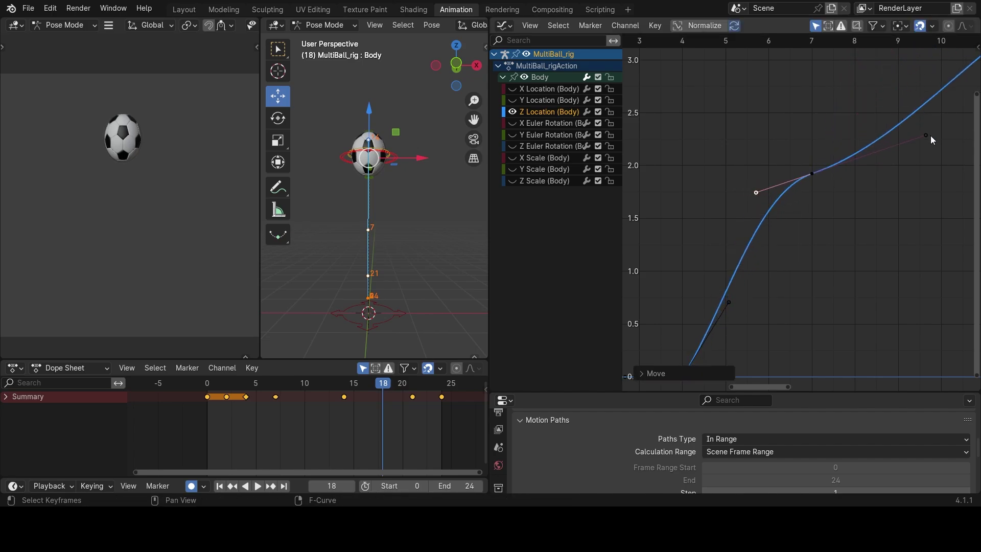
left_click_drag(928, 136, 922, 140)
key("ctrl+z")
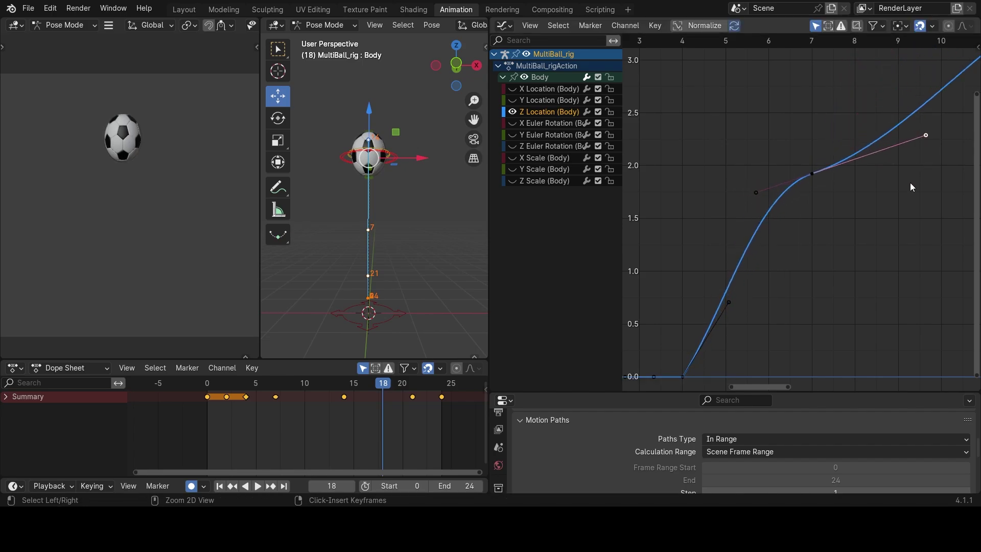
key("ctrl+z")
key("ctrl+z")
Set the handle type of the Z Location keyframe at frame 24 to Free.
scroll(906, 188, "down", 3)
middle_click_drag(883, 260, 734, 188, "ctrl")
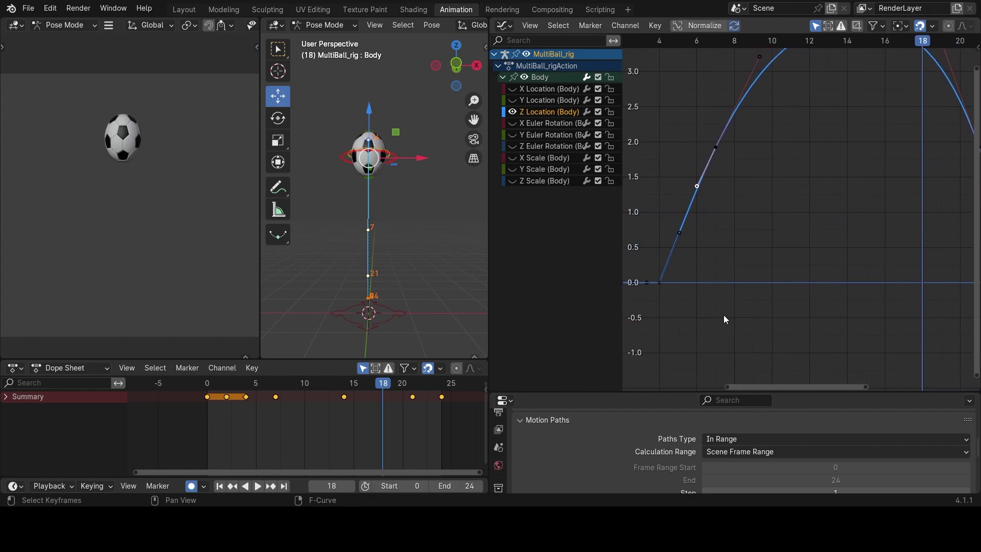
middle_click_drag(723, 315, 836, 268)
scroll(790, 299, "up", 4)
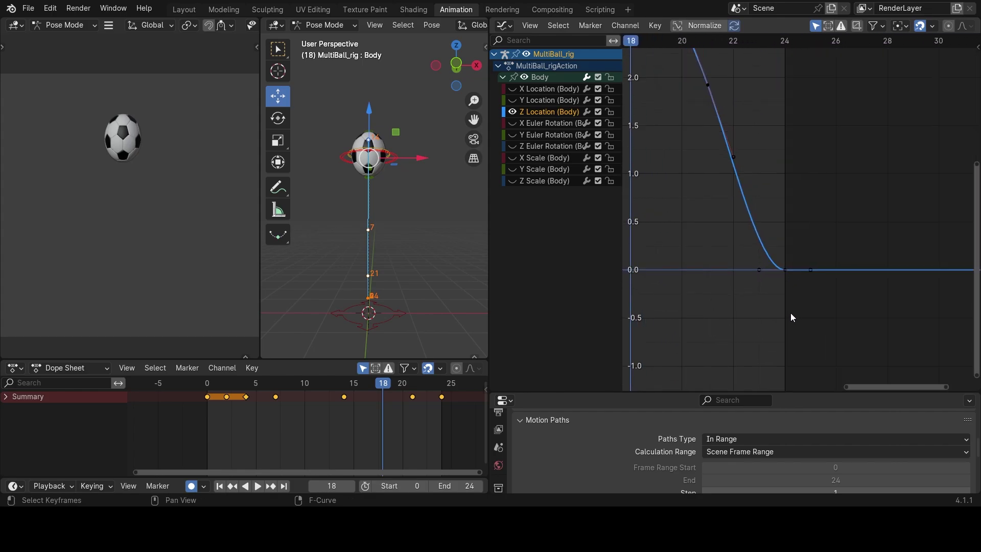
left_click_drag(812, 243, 764, 325)
scroll(777, 309, "up", 1)
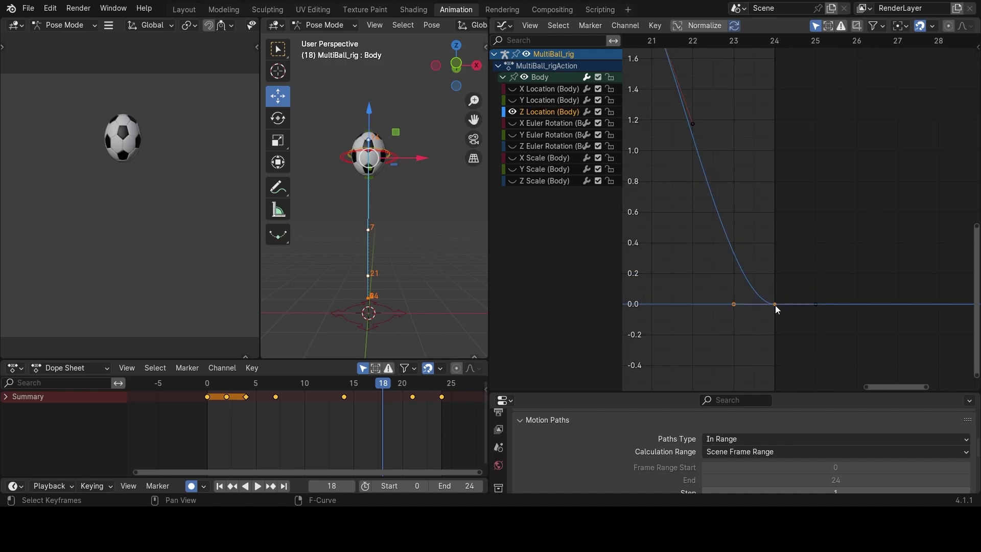
left_click(655, 25)
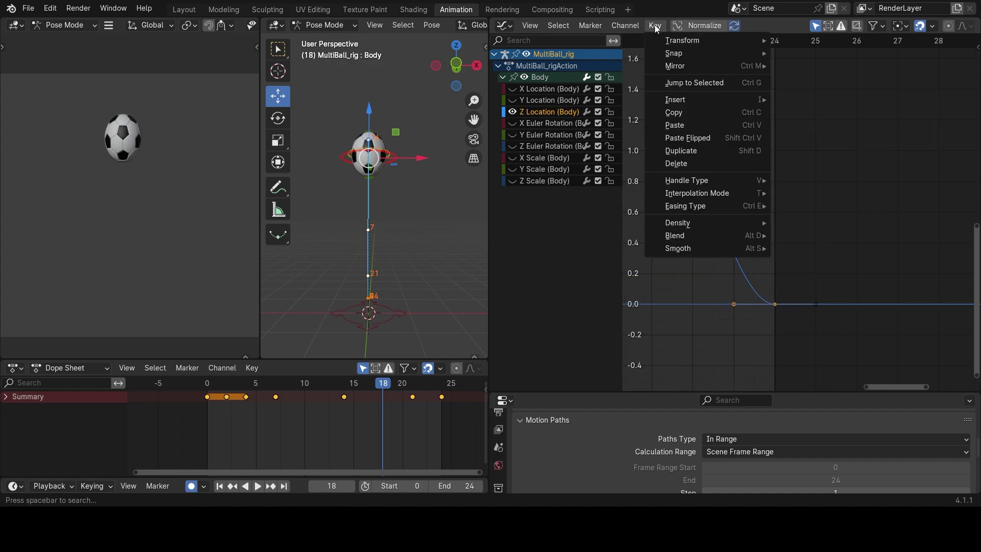
mouse_move(753, 180)
left_click(813, 180)
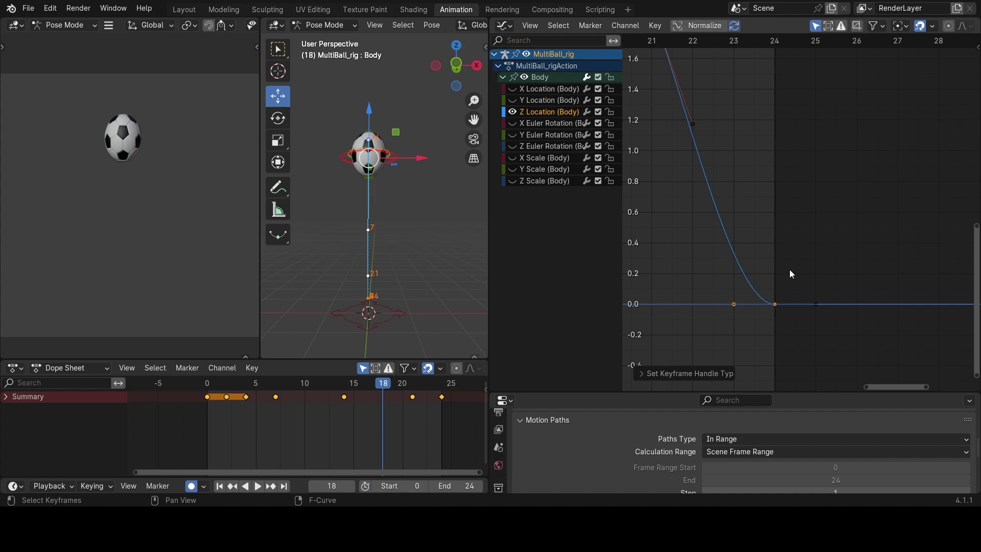
Pull the frame 24 keyframe's left handle up to about frame 23.3, value 0.5, for a steep landing, and play the animation.
mouse_move(790, 268)
left_mouse_down()
mouse_move(751, 318)
mouse_move(734, 312)
mouse_move(739, 233)
mouse_move(736, 281)
mouse_move(744, 241)
mouse_move(778, 305)
mouse_move(803, 248)
mouse_move(791, 234)
mouse_move(798, 263)
left_mouse_up()
key("ctrl+z")
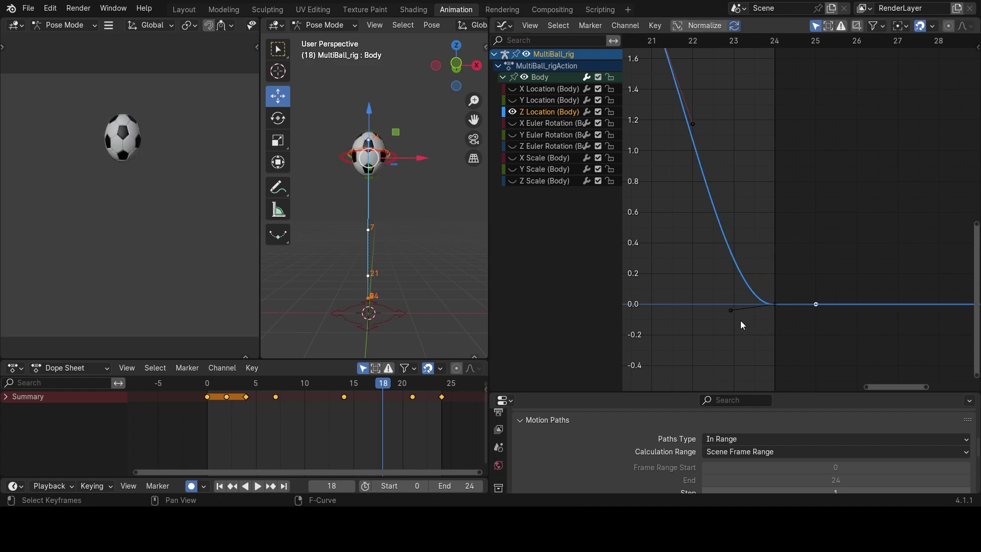
left_click_drag(730, 311, 747, 229)
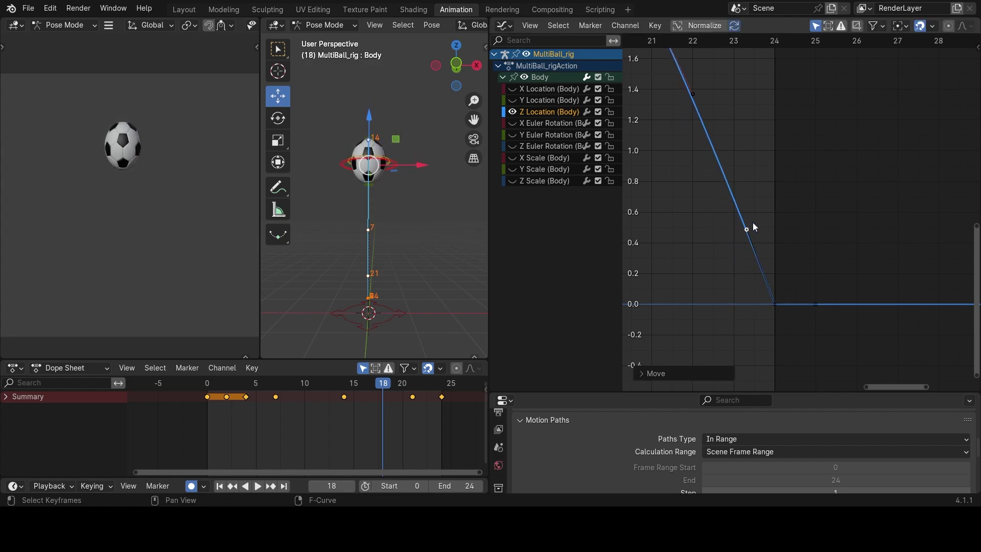
middle_click_drag(753, 222, 742, 256, "ctrl")
middle_click_drag(742, 256, 826, 252)
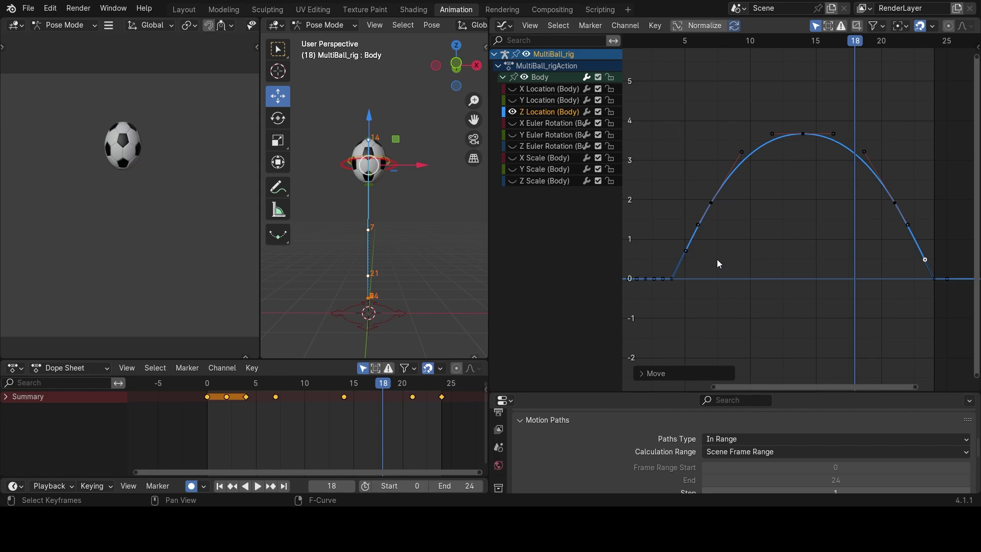
key("space")
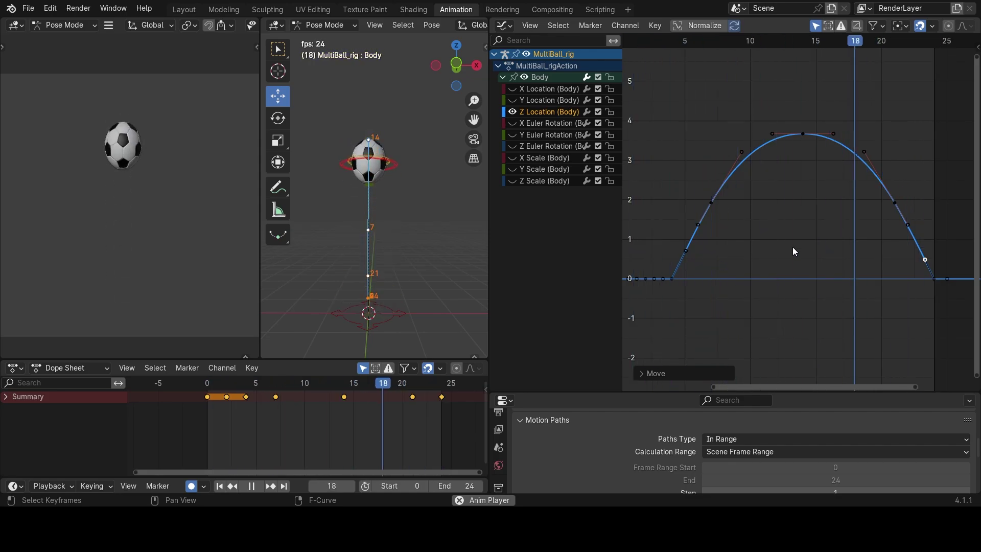
key("space")
Raise the Z Location keyframes at frames 7 and 21 together to about 2.3, keeping their frames, and play the animation.
left_click_drag(913, 183, 715, 229)
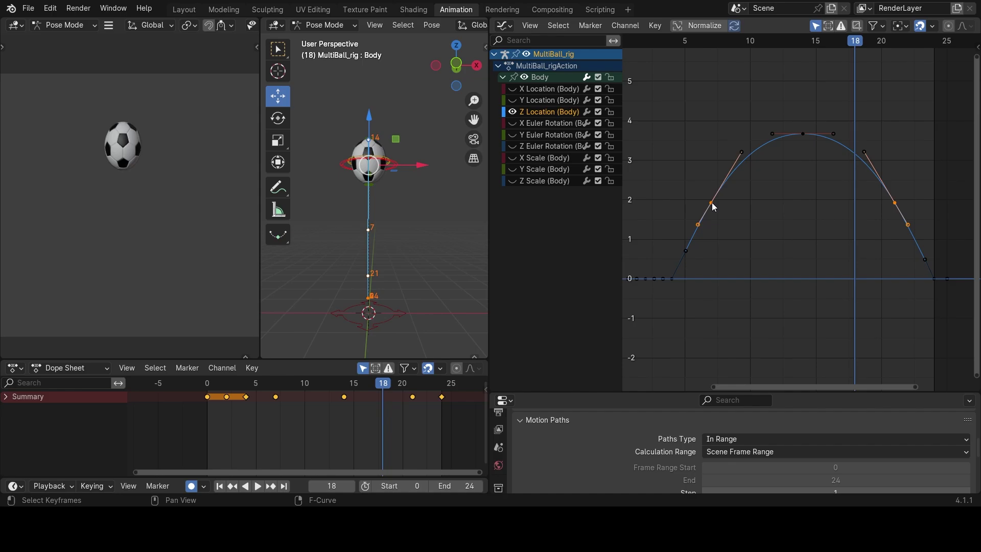
key("g")
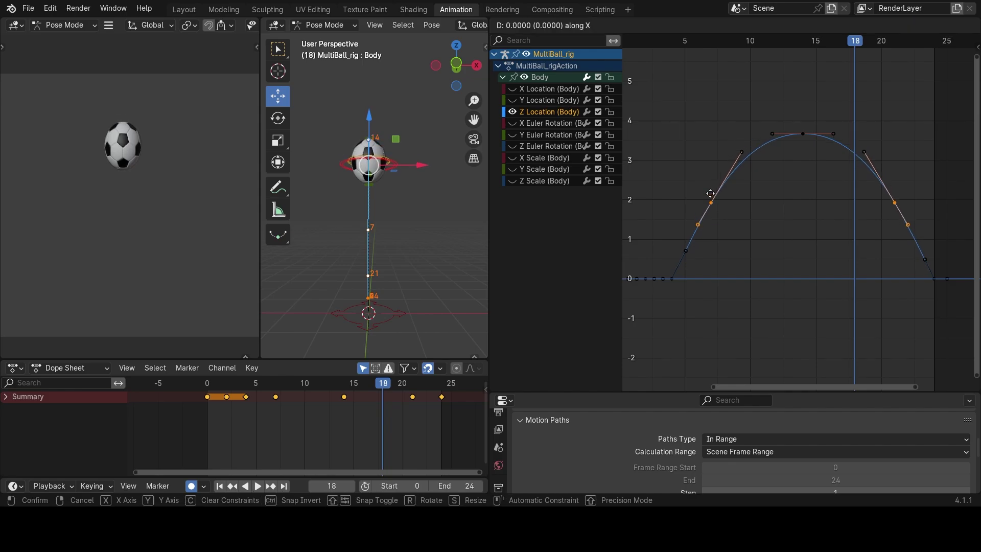
key("y")
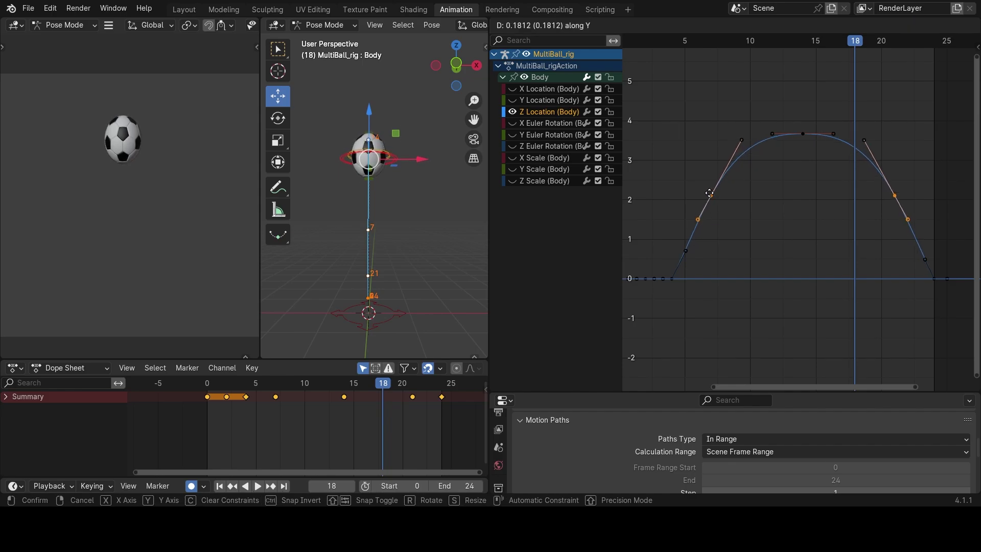
left_click(710, 186)
key("space")
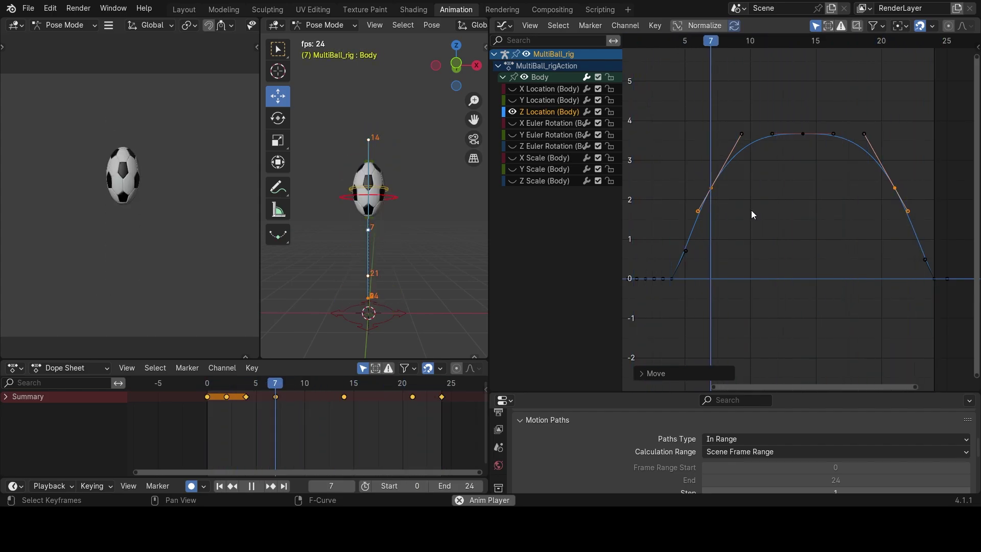
Raise the Z Location peak keyframe at frame 14 slightly to about 3.7 and play back the bounce.
middle_click_drag(832, 164, 859, 277, "ctrl")
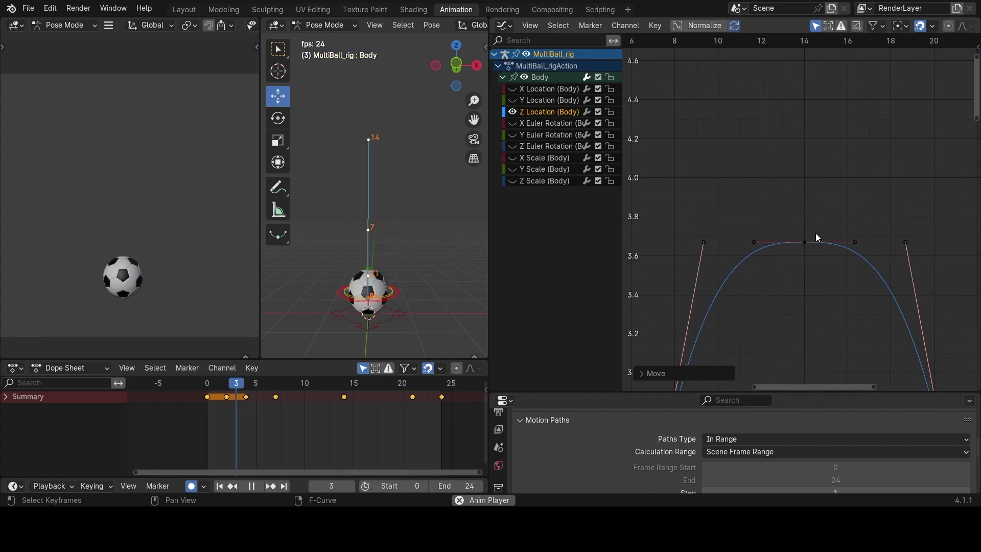
key("space")
left_click_drag(812, 222, 801, 249)
key("g")
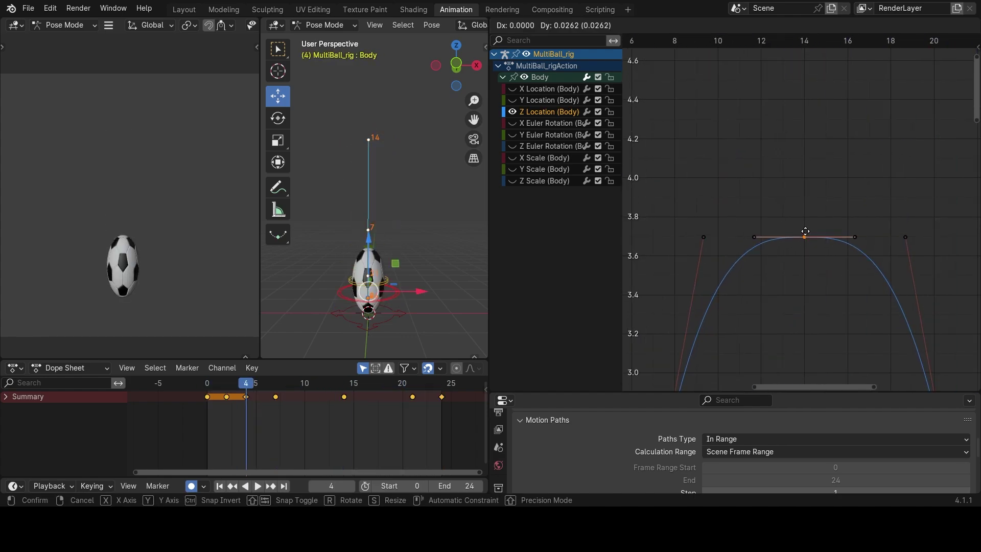
left_click(824, 232)
key("space")
key("Home")
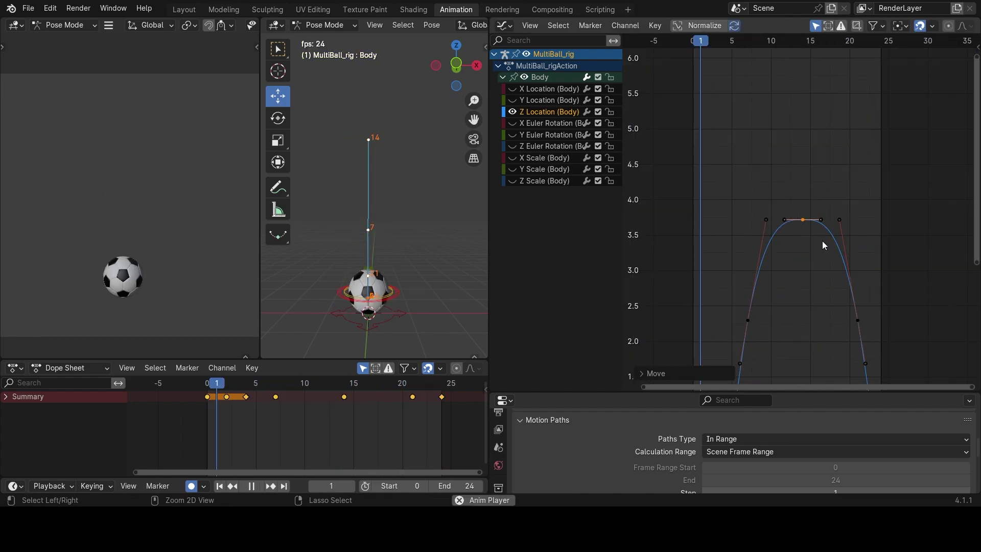
mouse_move(823, 241)
middle_mouse_down("ctrl")
mouse_move(817, 278)
mouse_move(793, 256)
mouse_move(811, 254)
middle_mouse_up("ctrl")
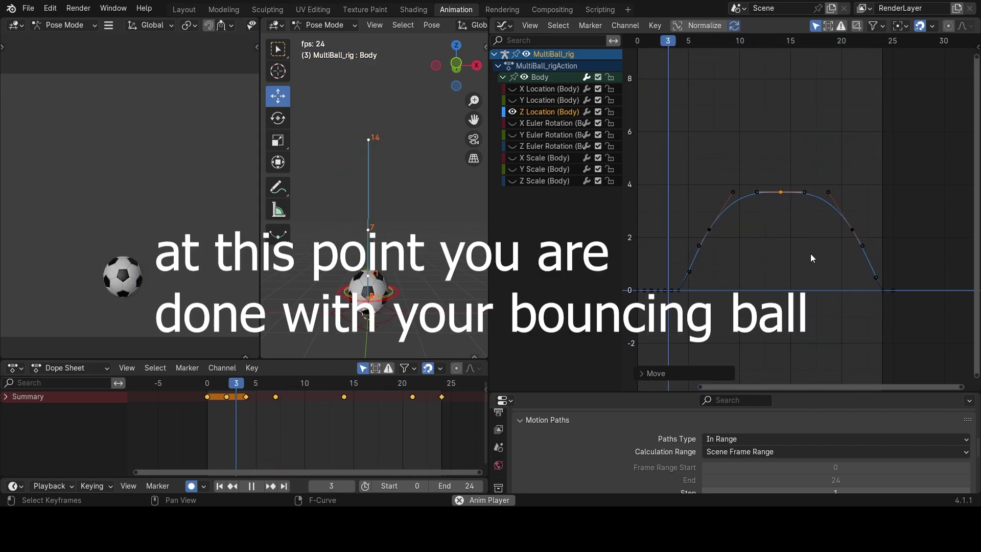
key("Escape")
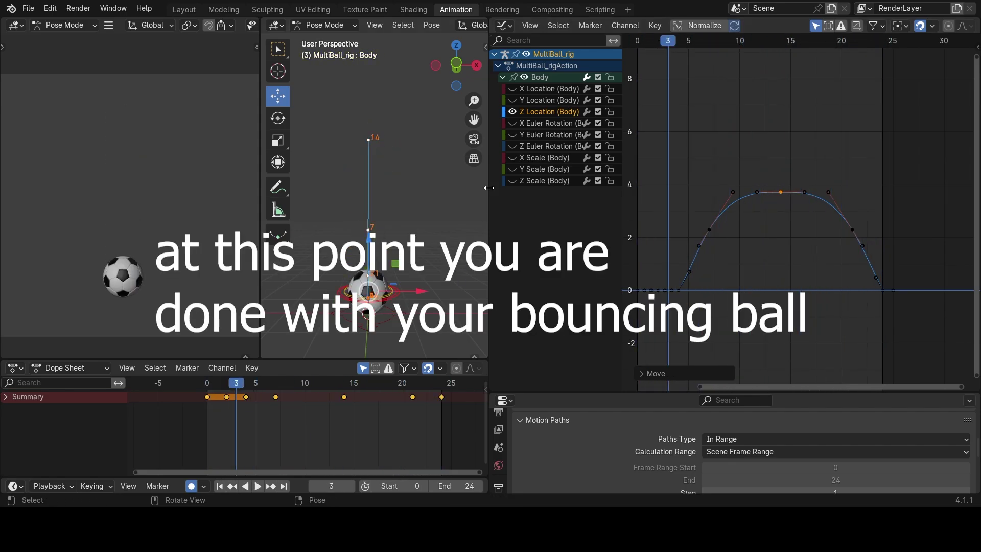
Select the Top control above the ball and frame the squash and stretch portion of its Y Location curve around frames 0 to 4.
scroll(392, 319, "up", 3)
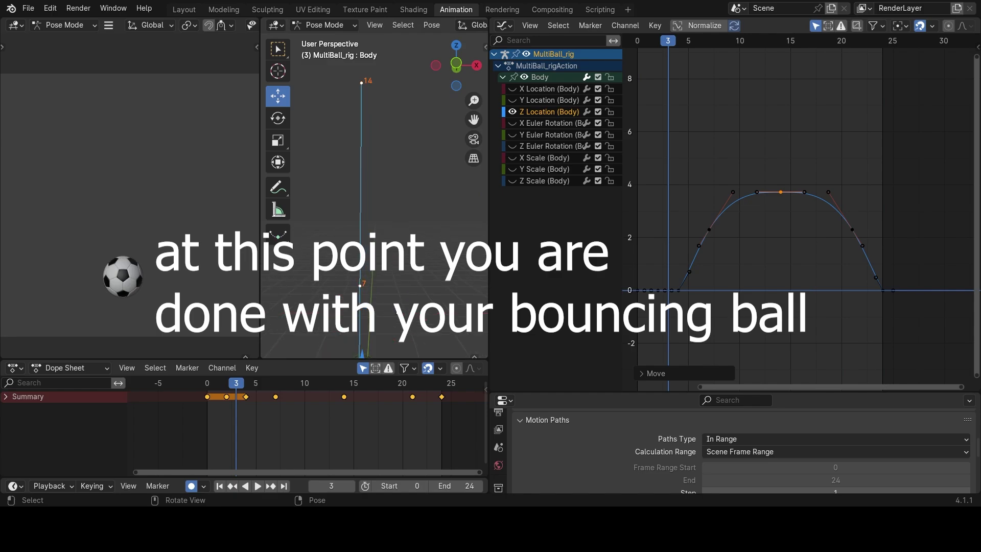
scroll(395, 322, "down", 2)
middle_click_drag(396, 329, 397, 214, "shift")
scroll(383, 283, "up", 1)
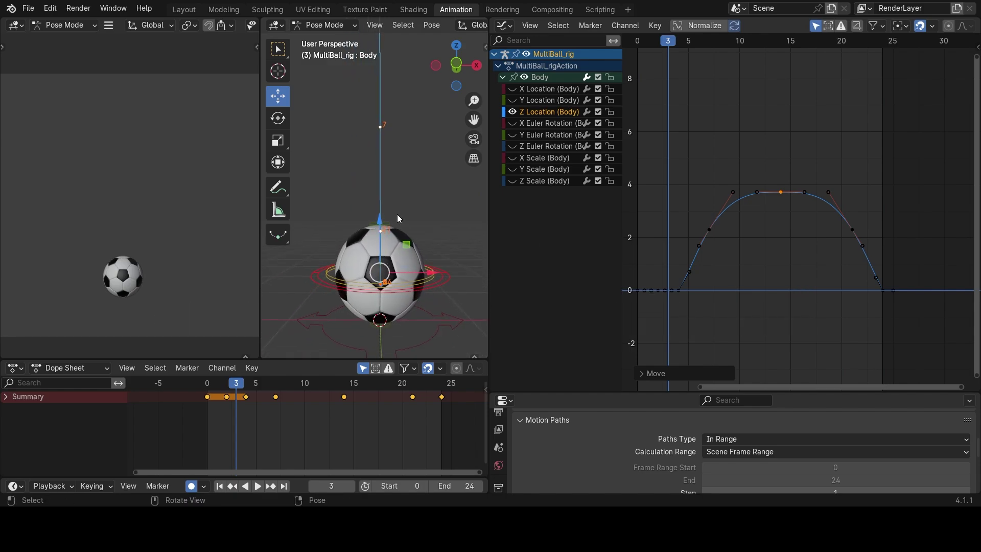
left_click(376, 226)
middle_click_drag(745, 329, 739, 302, "ctrl")
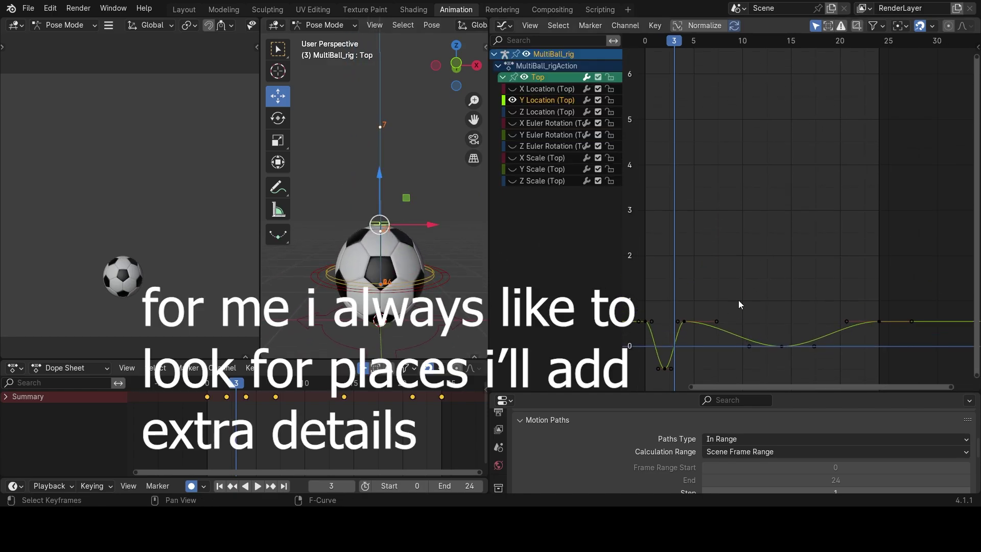
middle_click_drag(706, 372, 774, 281)
middle_click_drag(774, 280, 771, 287)
middle_click_drag(724, 261, 753, 249)
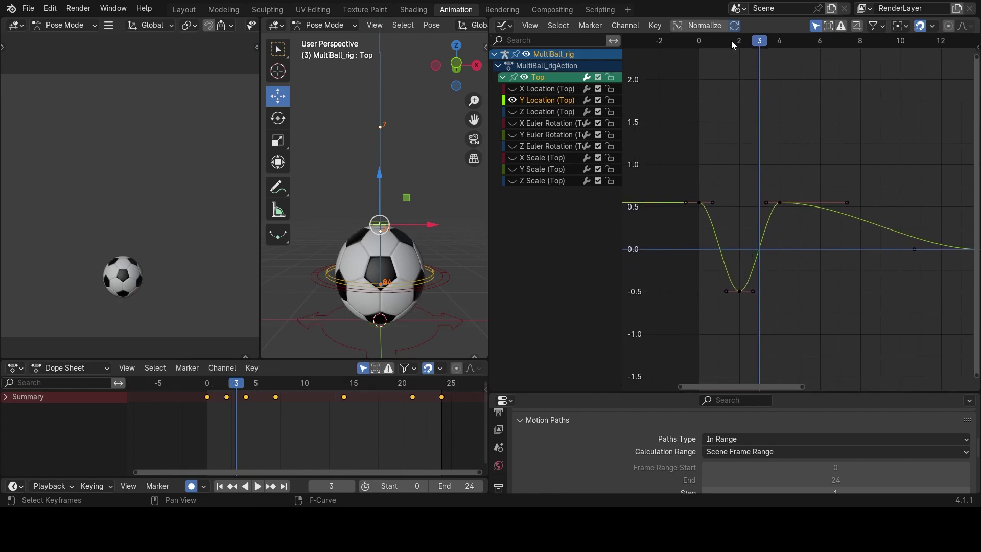
Try lowering the Top control's Y Location keyframe at frame 2 to about -0.6, and undo the move.
mouse_move(731, 41)
left_mouse_down()
mouse_move(707, 45)
mouse_move(742, 45)
left_mouse_up()
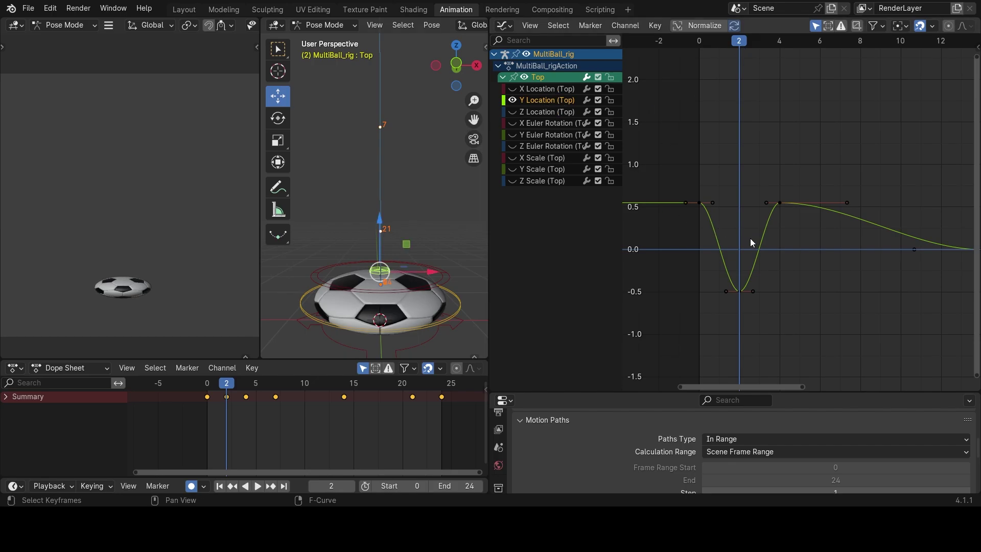
left_click(726, 292)
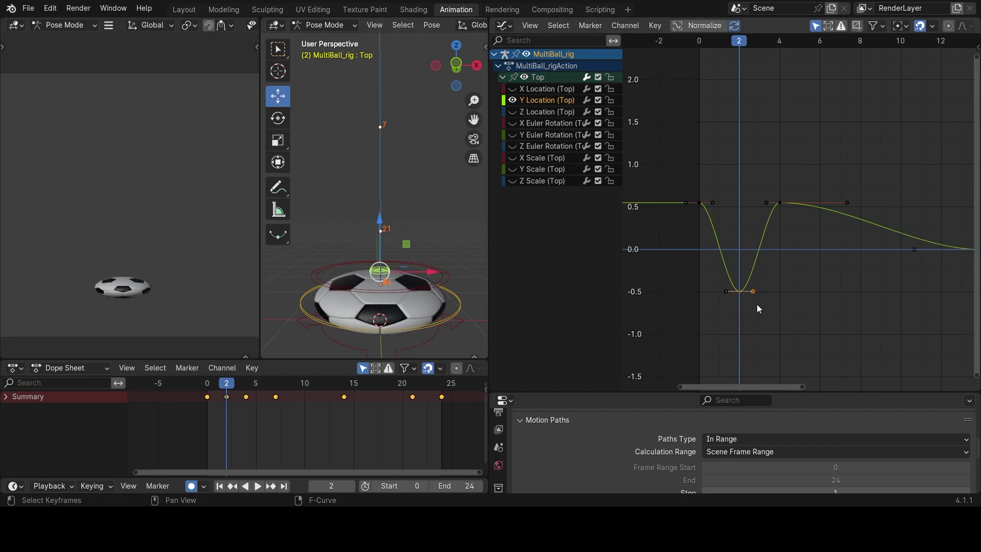
mouse_move(741, 296)
left_mouse_down()
mouse_move(743, 351)
mouse_move(727, 291)
mouse_move(737, 302)
left_mouse_up()
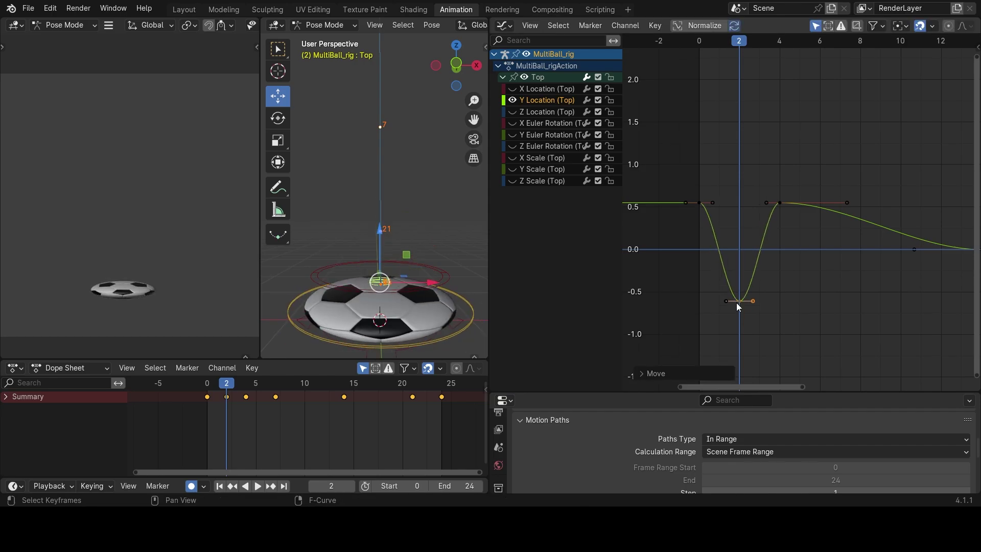
key("ctrl+z")
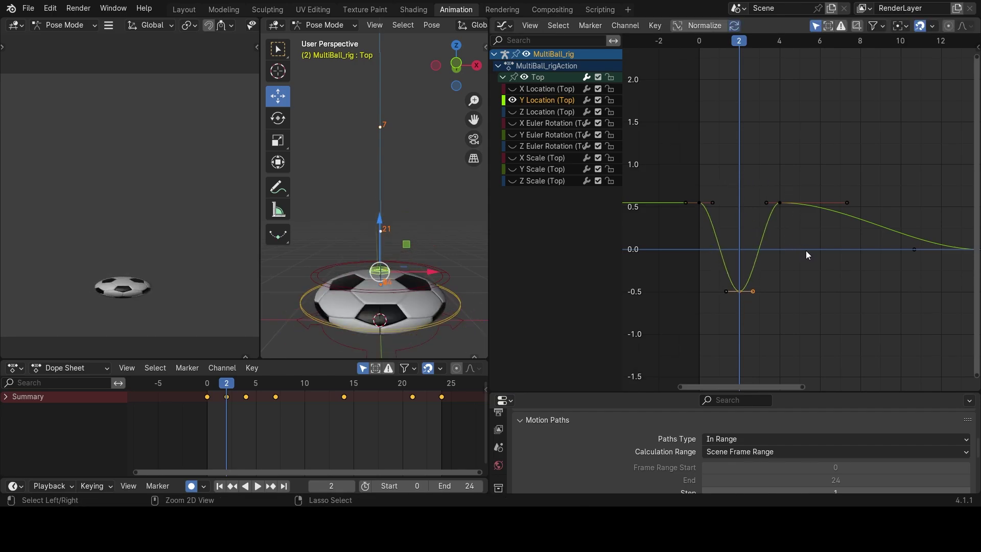
Raise the Top control's Y Location keyframes at frames 0, 4 and 24 to about 0.8 for more stretch, and play the animation.
middle_click_drag(806, 250, 763, 239, "ctrl")
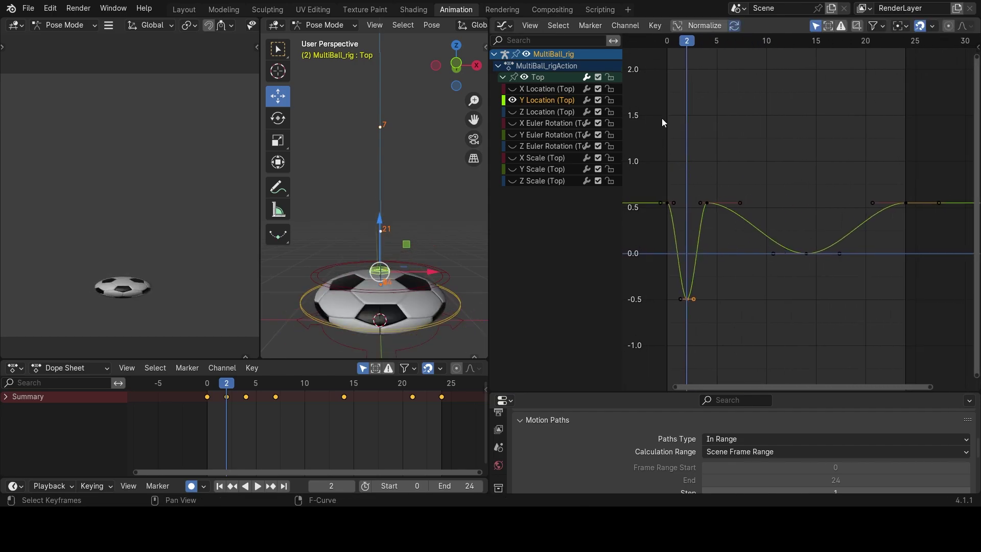
left_click_drag(685, 49, 707, 49)
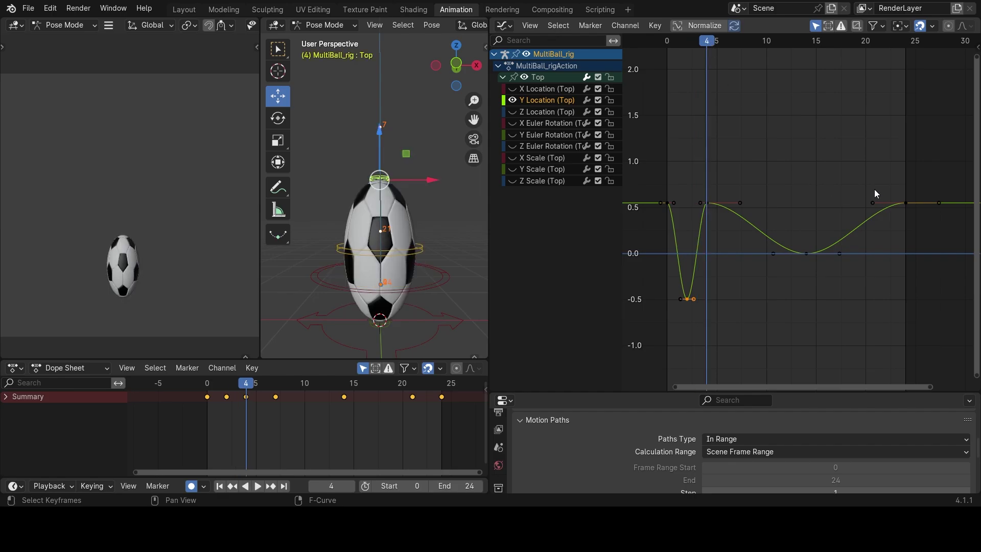
left_click_drag(926, 172, 664, 225)
key("g")
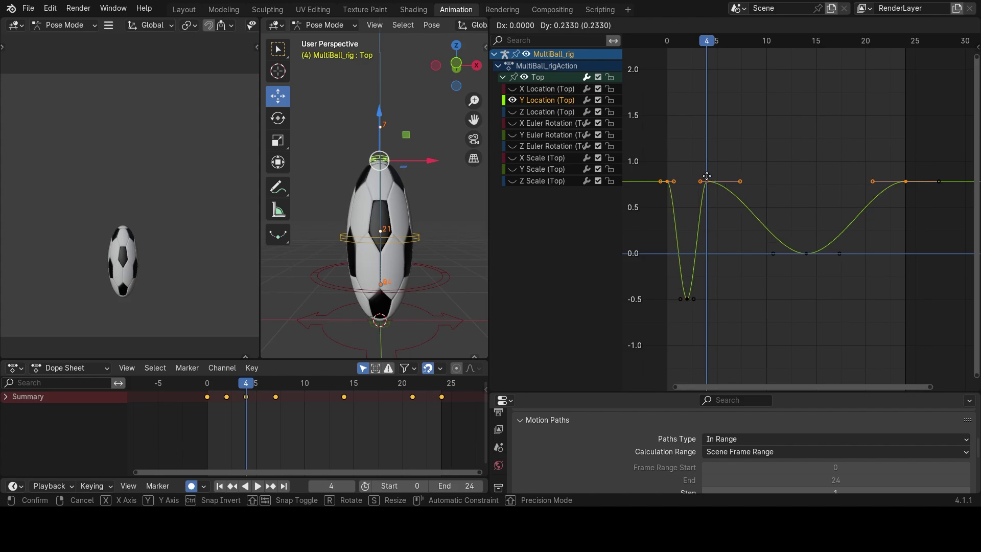
left_click(707, 177)
key("space")
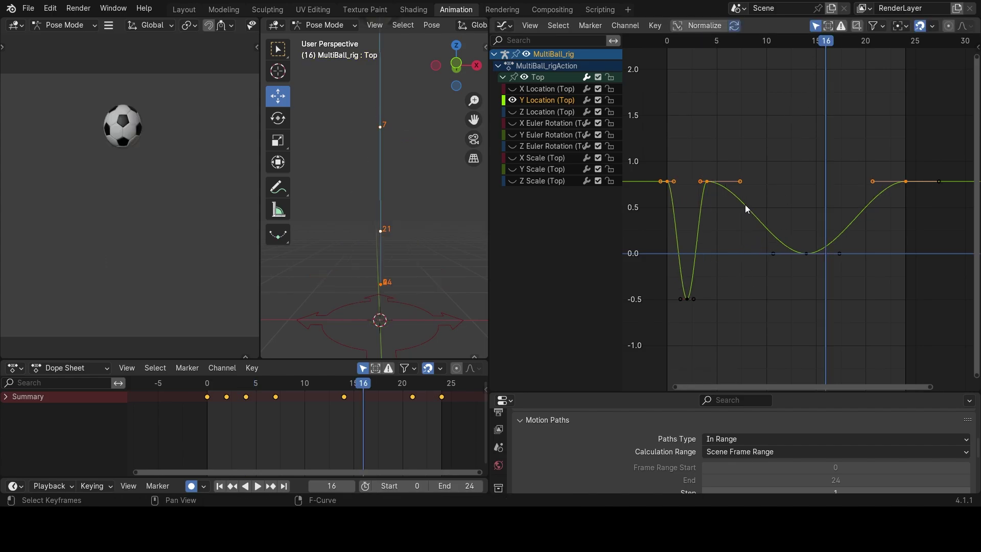
Insert a keyframe at frame 10 on the Top control's Y Location curve, using the curve's current value.
left_click_drag(767, 41, 845, 47)
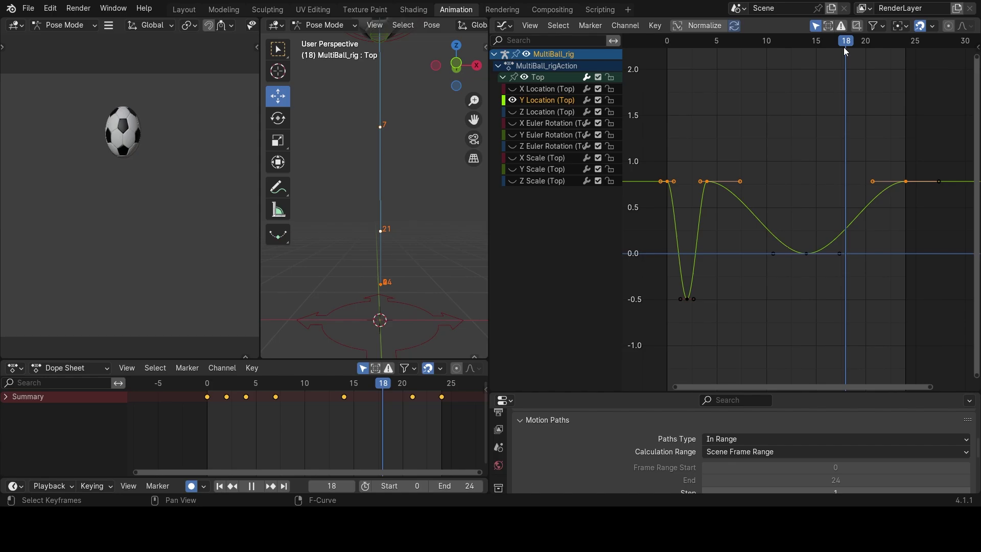
left_click(765, 42)
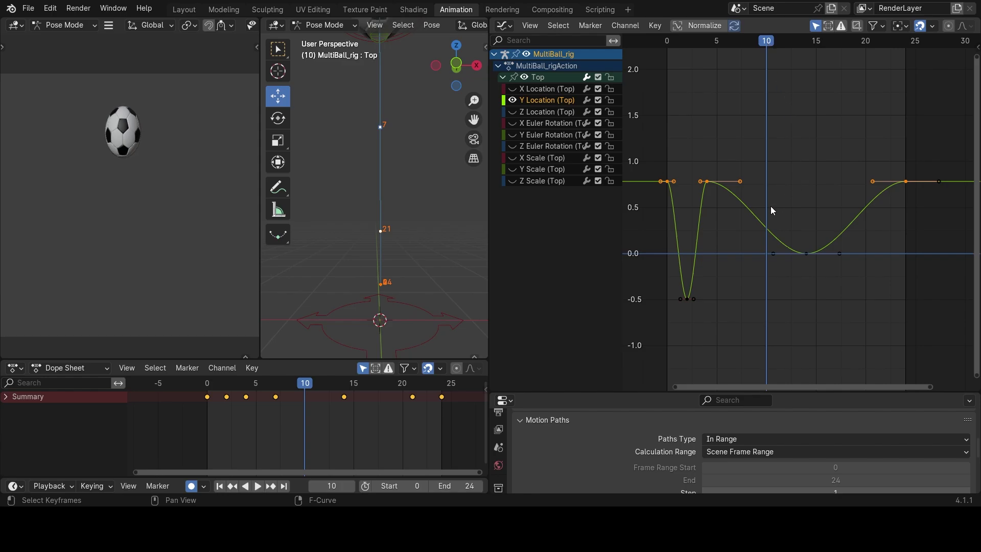
key("i")
key("Escape")
right_click(767, 228)
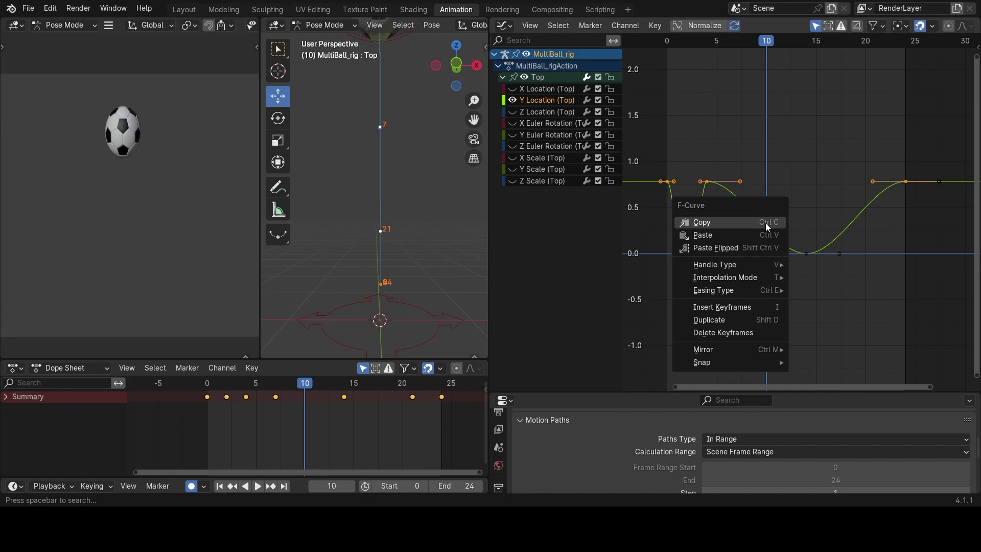
left_click(760, 308)
Insert a keyframe at frame 18 on the Top control's Y Location curve, using the curve's current value.
left_click_drag(821, 41, 843, 75)
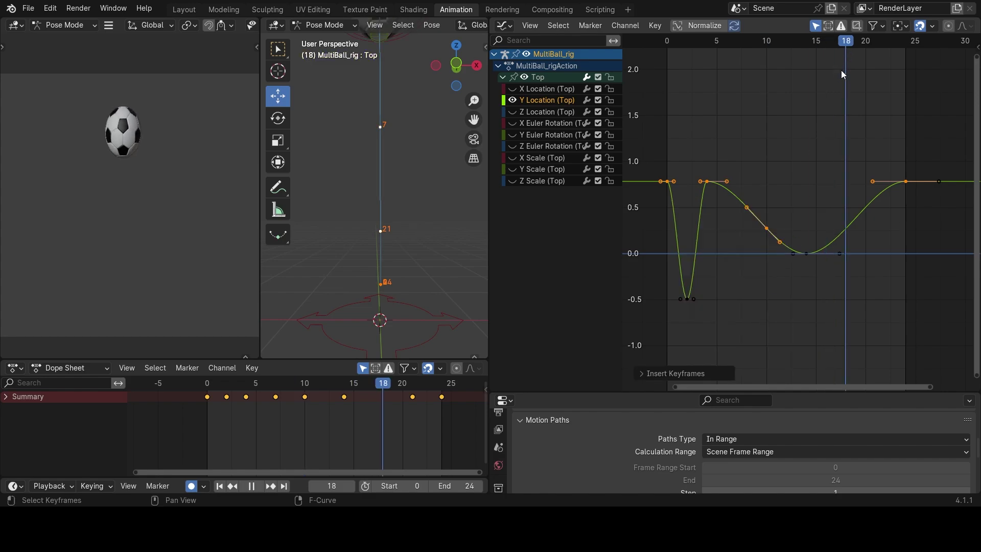
right_click(848, 228)
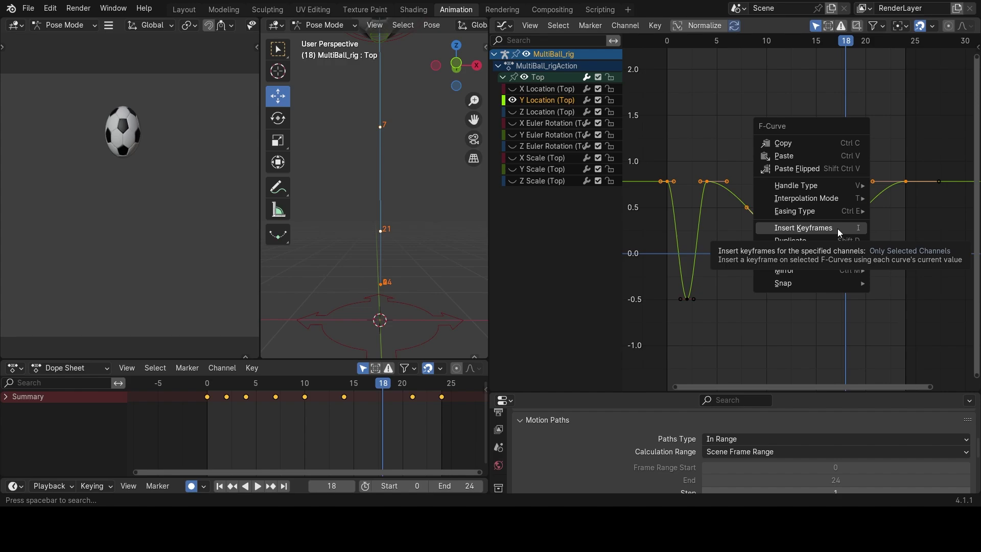
left_click(838, 228)
Lower the Top control's Y Location keyframes at frames 10 and 18 together to about 0.1.
left_click(876, 232)
left_click_drag(876, 232, 729, 219)
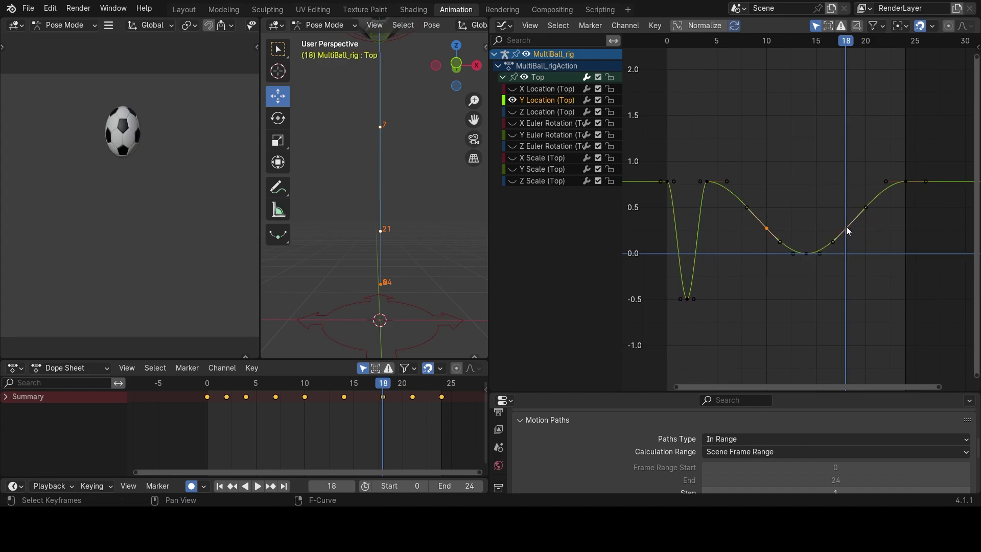
key("g")
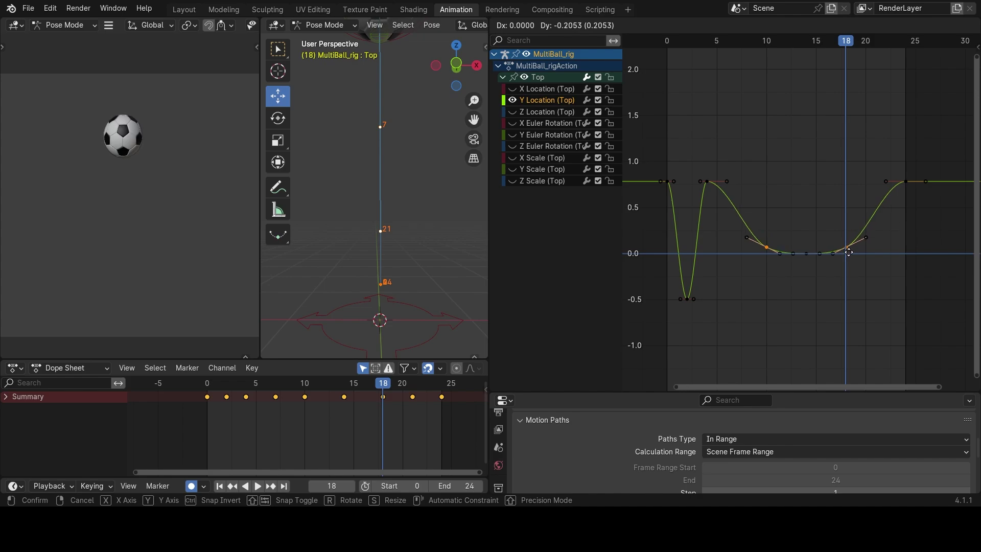
left_click(850, 252)
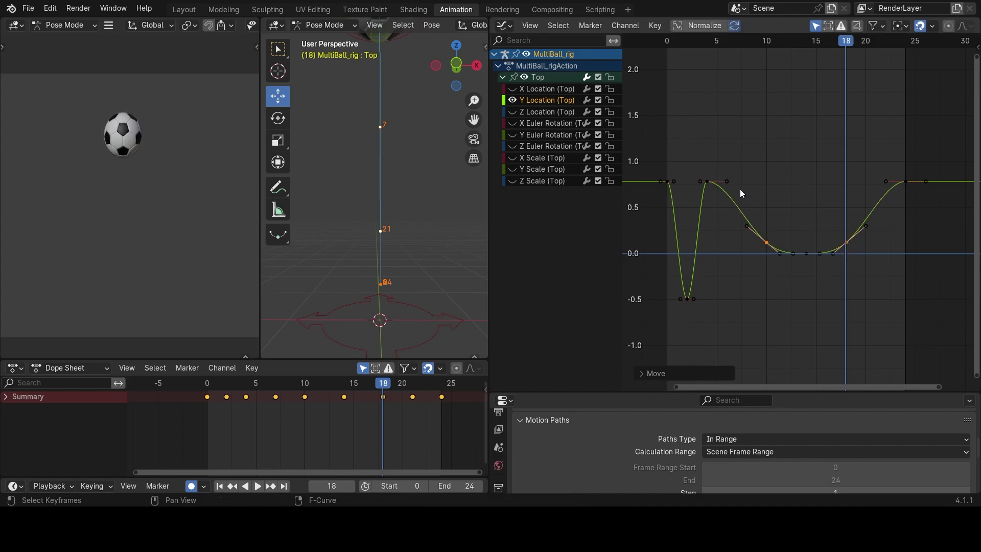
Set the frame 4 Y Location keyframe's handles to Free and pull its outgoing handle down to about frame 5, value 0.72.
scroll(737, 189, "up", 3)
middle_click_drag(759, 213, 788, 222)
left_click_drag(777, 163, 714, 200)
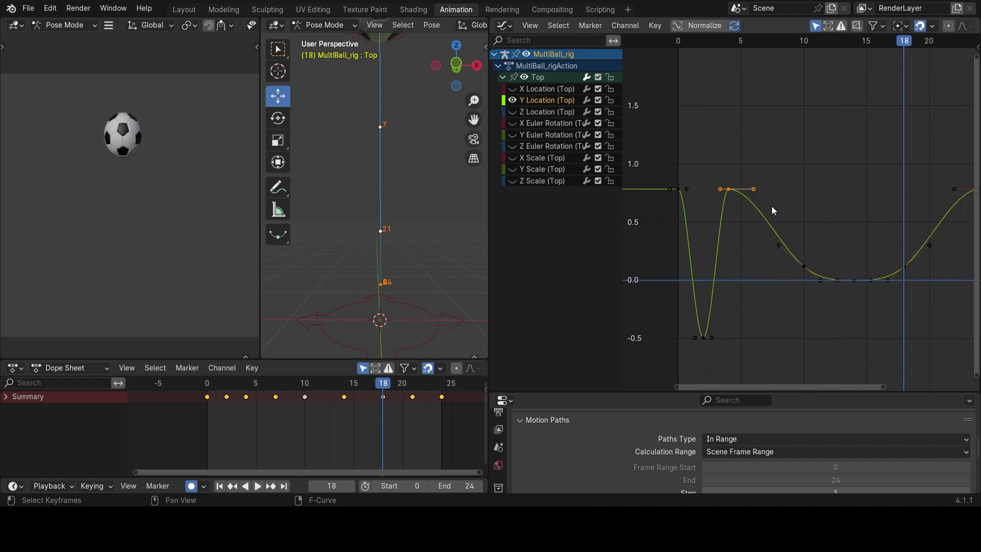
right_click(728, 190)
key("v")
left_click(710, 192)
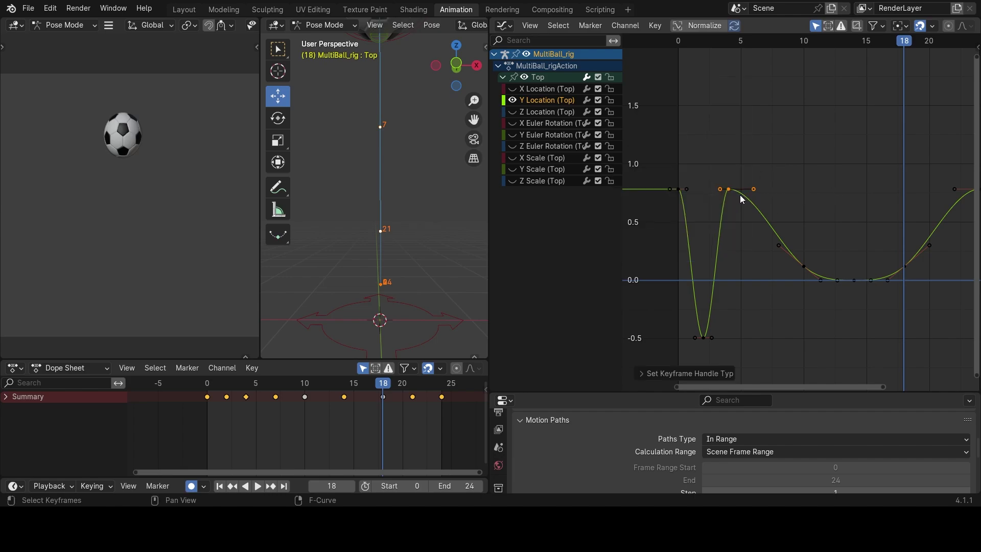
key("g")
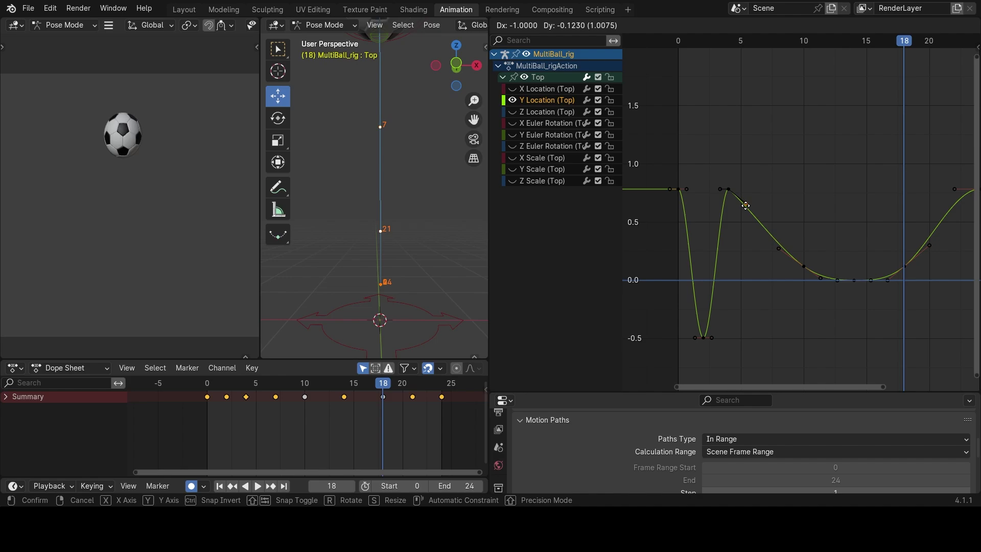
left_click(739, 200)
scroll(729, 202, "up", 5)
middle_click_drag(716, 201, 731, 193, "ctrl")
middle_click_drag(705, 192, 853, 211)
middle_click_drag(787, 222, 806, 206, "ctrl")
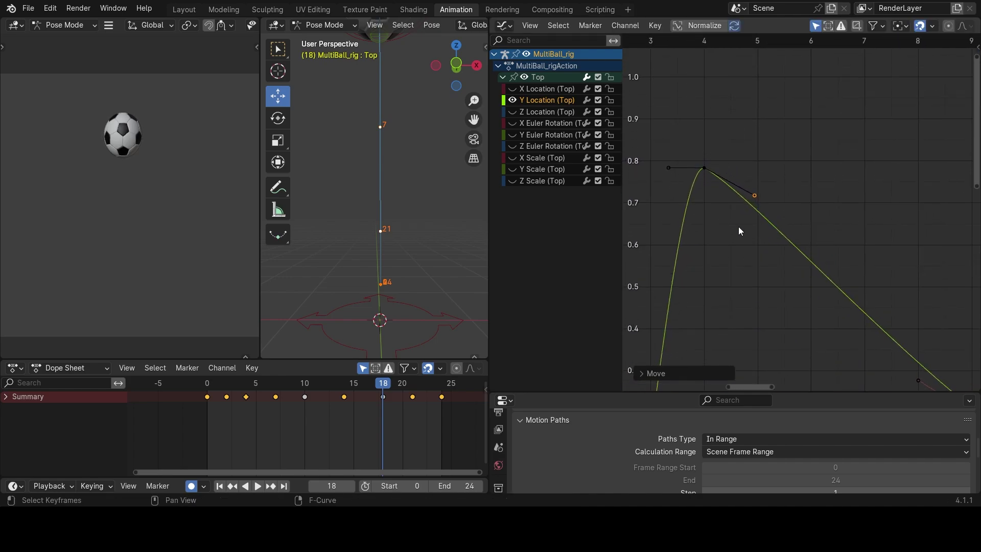
left_click(730, 109)
left_click(704, 168)
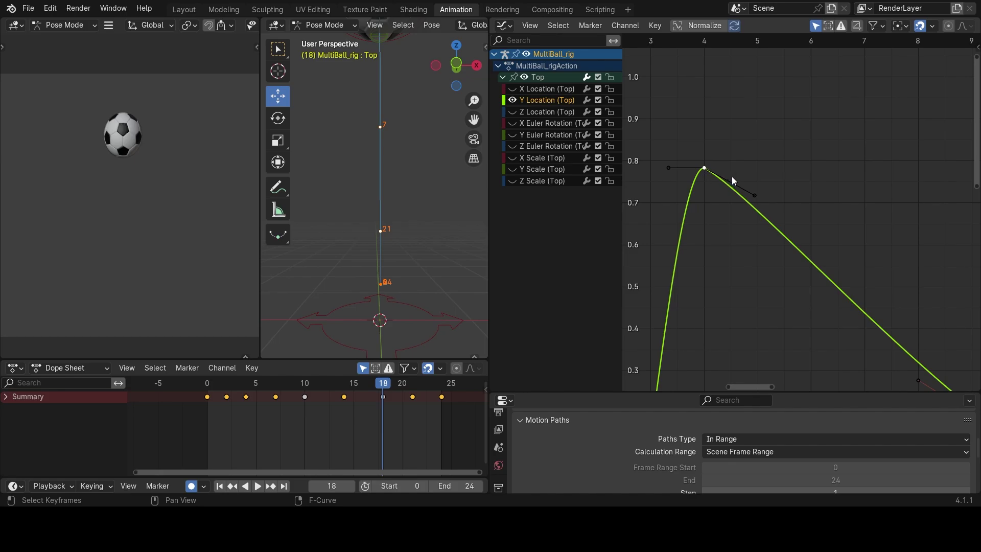
key("alt+h")
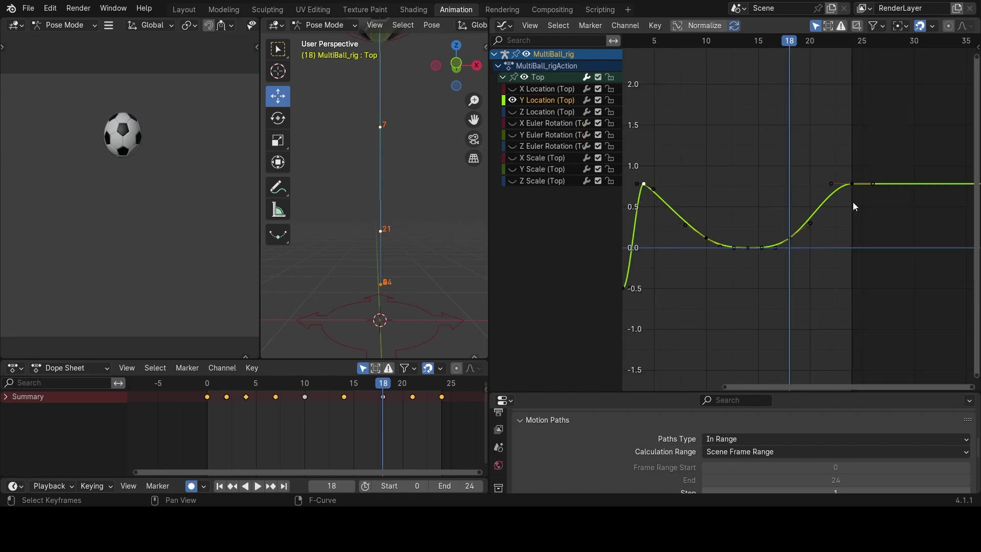
Set the frame 24 Y Location keyframe's handles to Free and pull its incoming handle down to about frame 23, value 0.7.
left_click(833, 188)
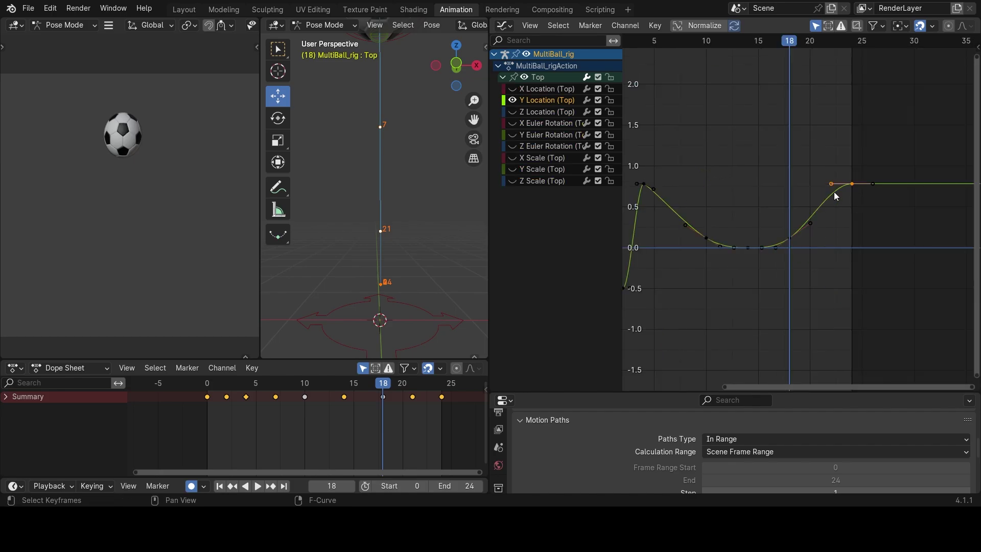
scroll(850, 206, "up", 4)
scroll(866, 220, "up", 5)
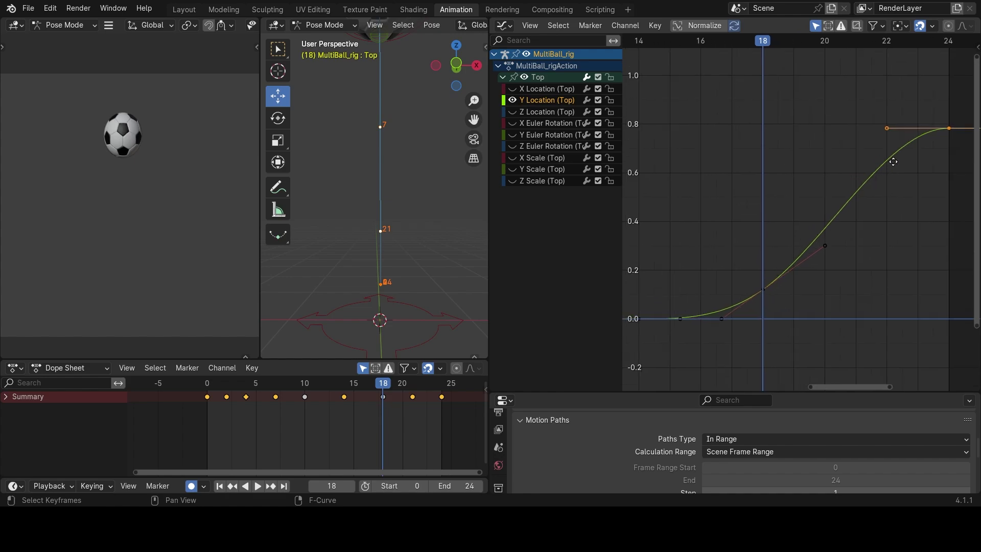
key("v")
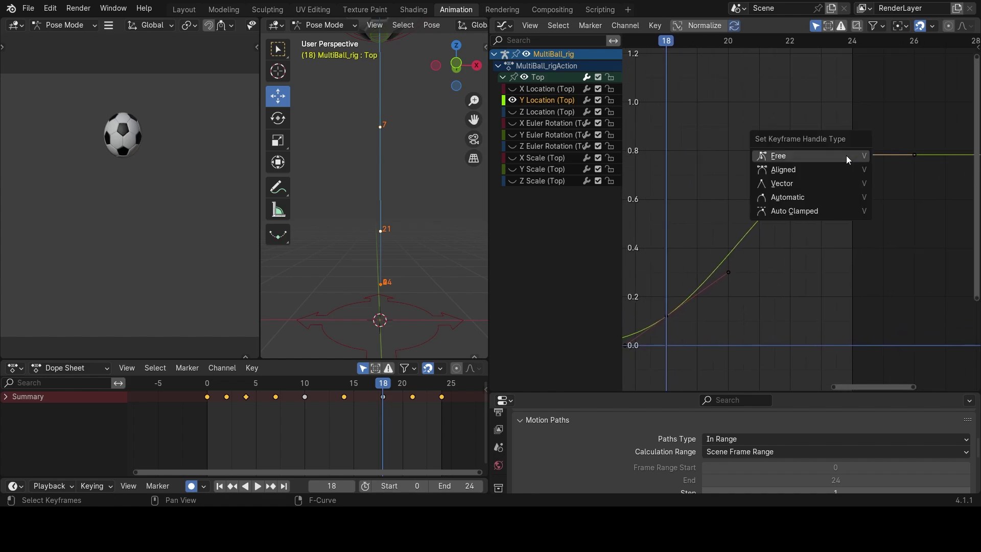
left_click(848, 155)
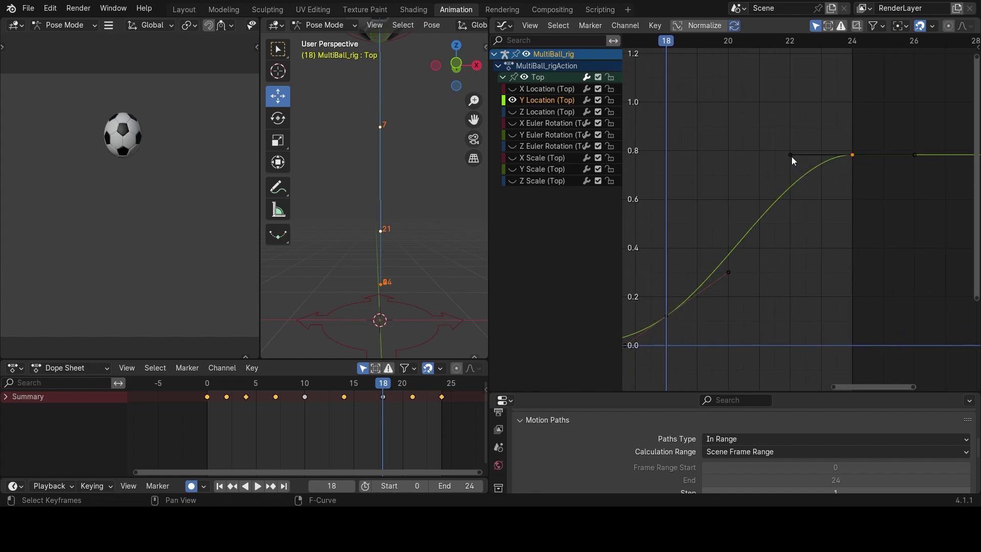
left_click_drag(792, 157, 828, 176)
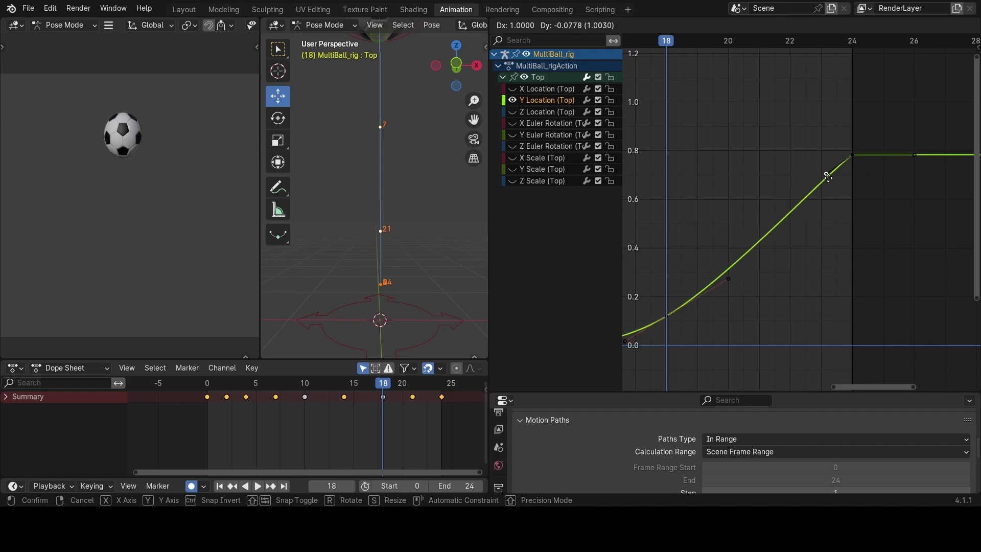
left_click(828, 176)
Play the animation to check the bounce with the reshaped Y Location curve of the Top control.
scroll(794, 268, "down", 6)
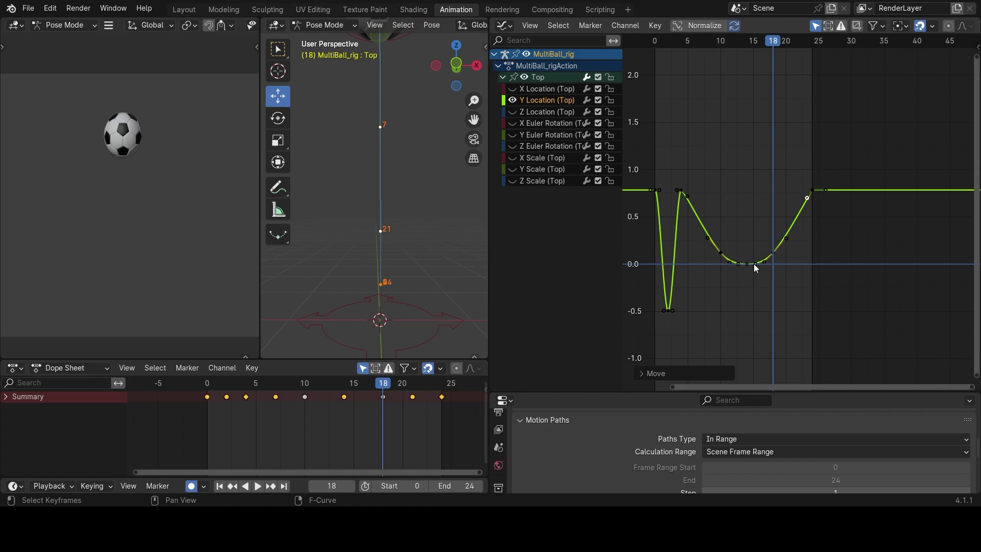
middle_click_drag(754, 265, 800, 269)
middle_click_drag(801, 269, 819, 198, "ctrl")
key("space")
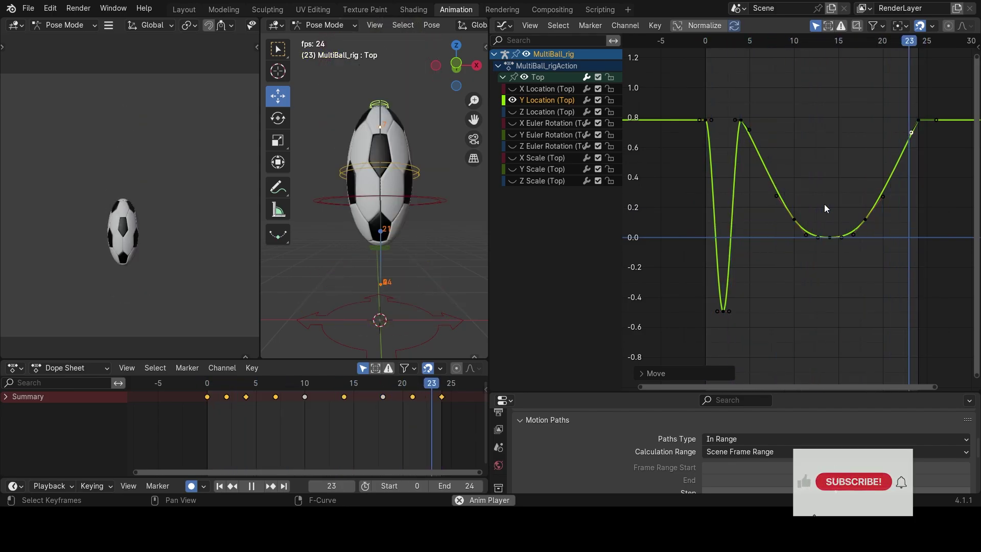
key("space")
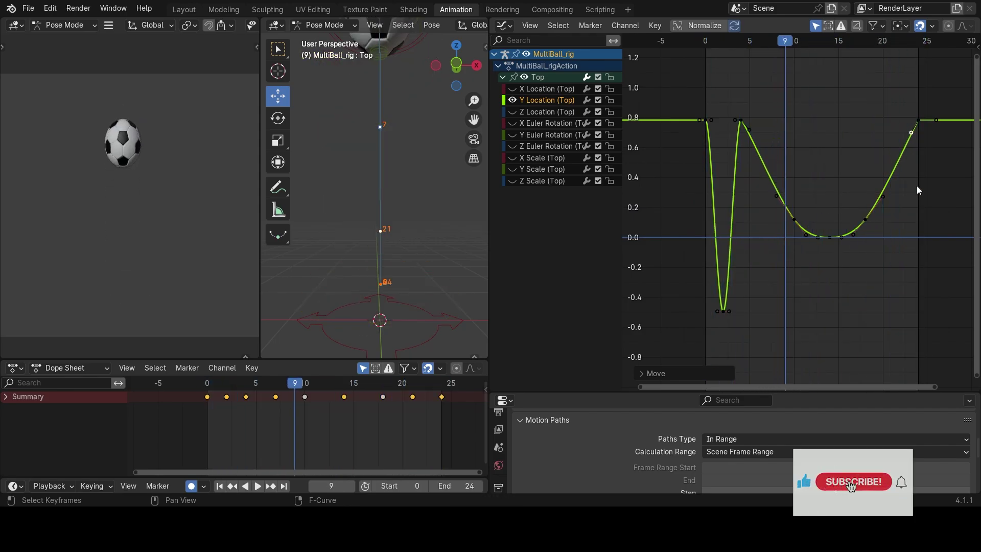
key("space")
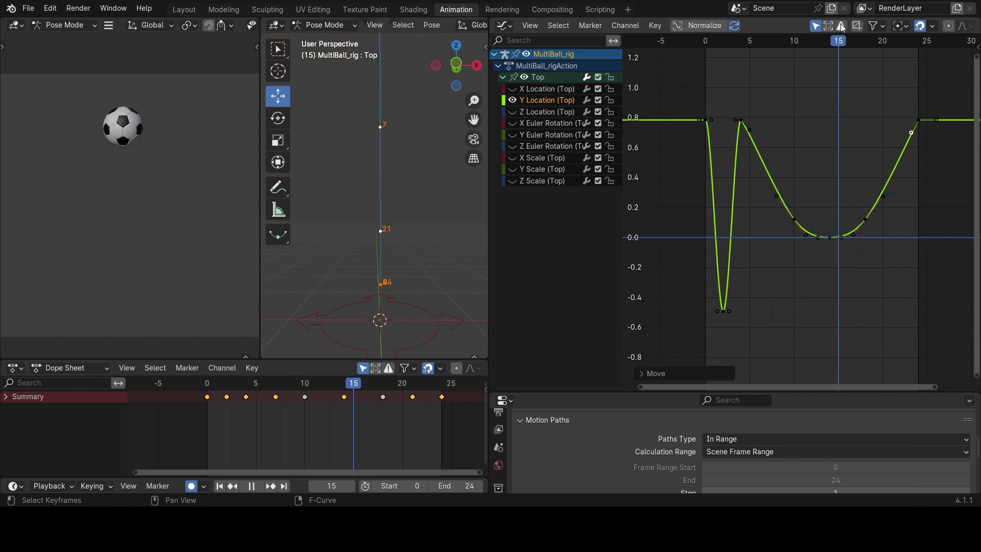
key("space")
Delete the Y Location keyframes at frames 10 and 18 on the Top control's curve, and play the animation.
left_click_drag(888, 191, 773, 233)
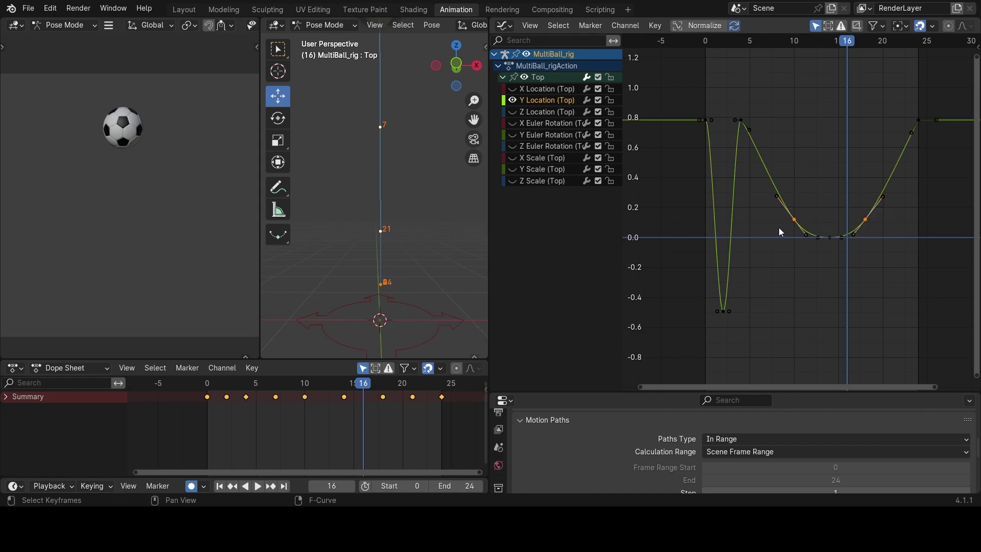
key("x")
left_click(779, 228)
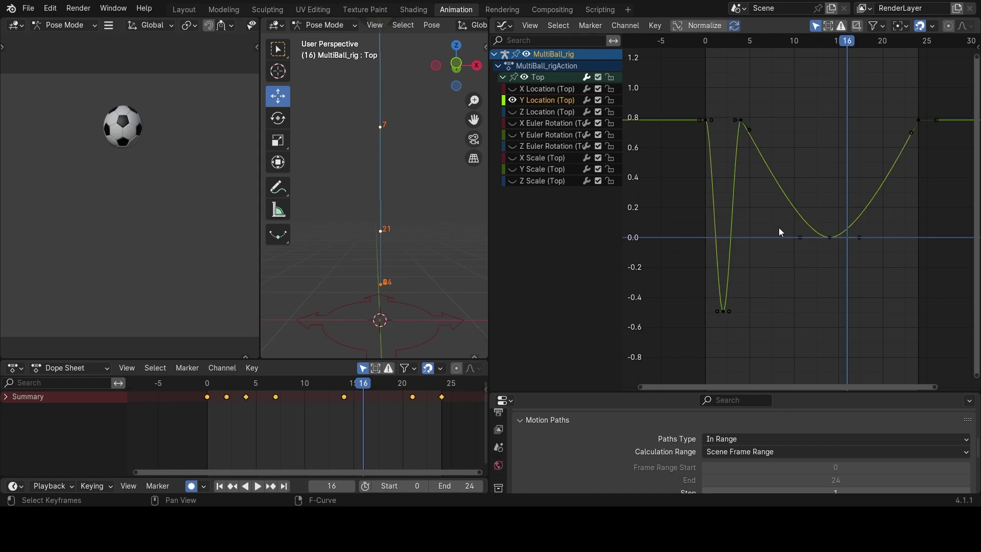
key("space")
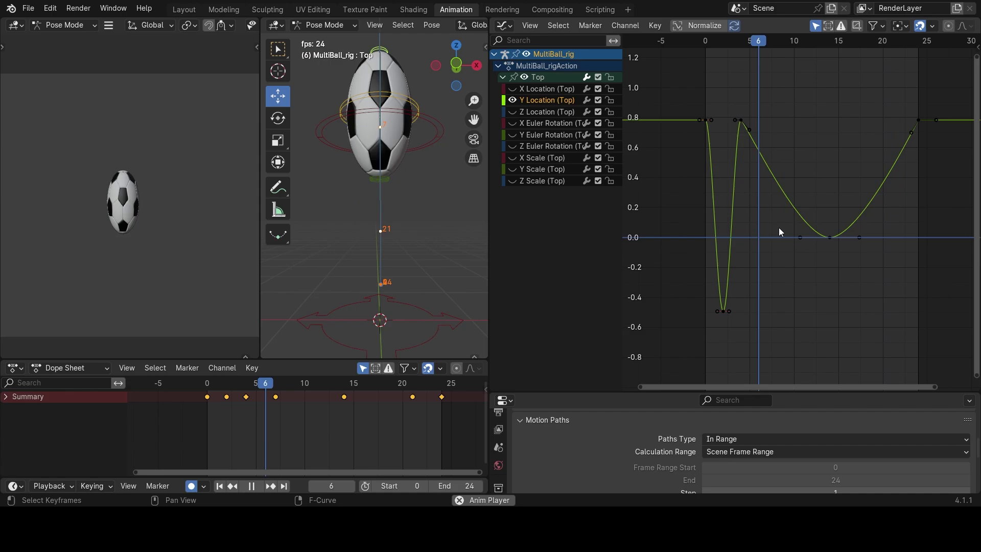
key("space")
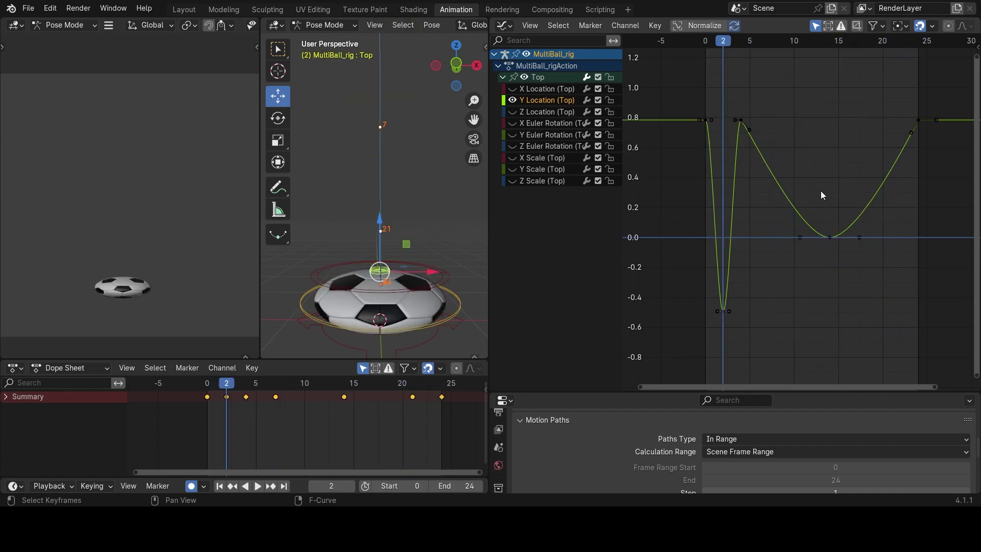
Replay the animation and inspect the Y Location keyframes and their handles around frames 24 and 4.
left_click(794, 40)
left_click(878, 174)
key("space")
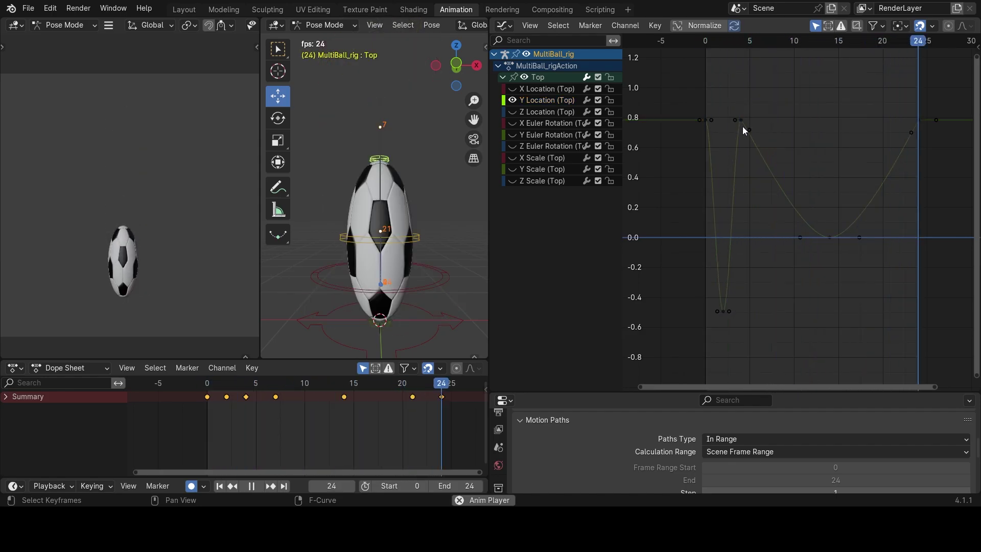
key("space")
mouse_move(907, 114)
left_mouse_down()
mouse_move(911, 141)
mouse_move(931, 140)
left_mouse_up()
left_click_drag(762, 97, 763, 99)
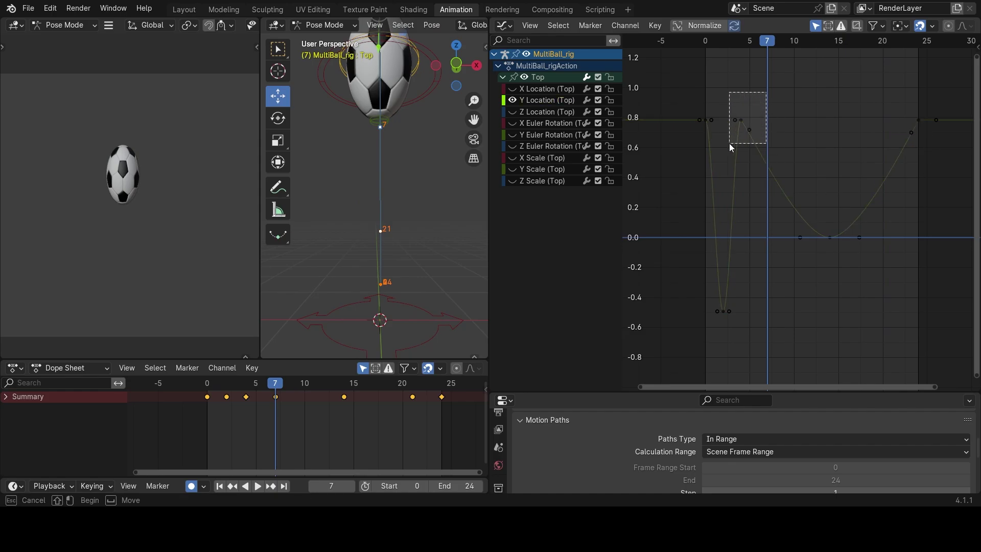
left_click_drag(730, 144, 730, 145)
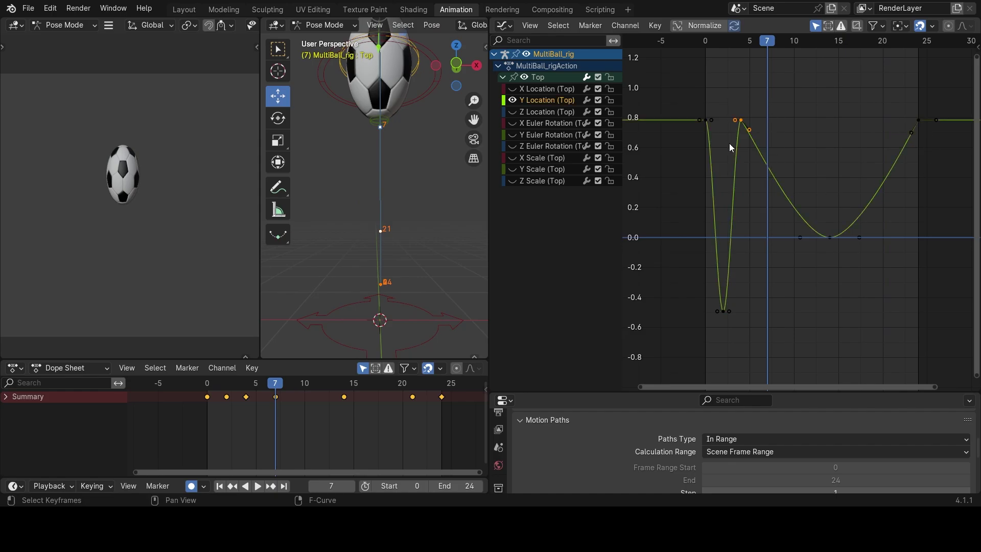
Play the bounce with the ball's whole motion path framed in the 3D viewport.
key("space")
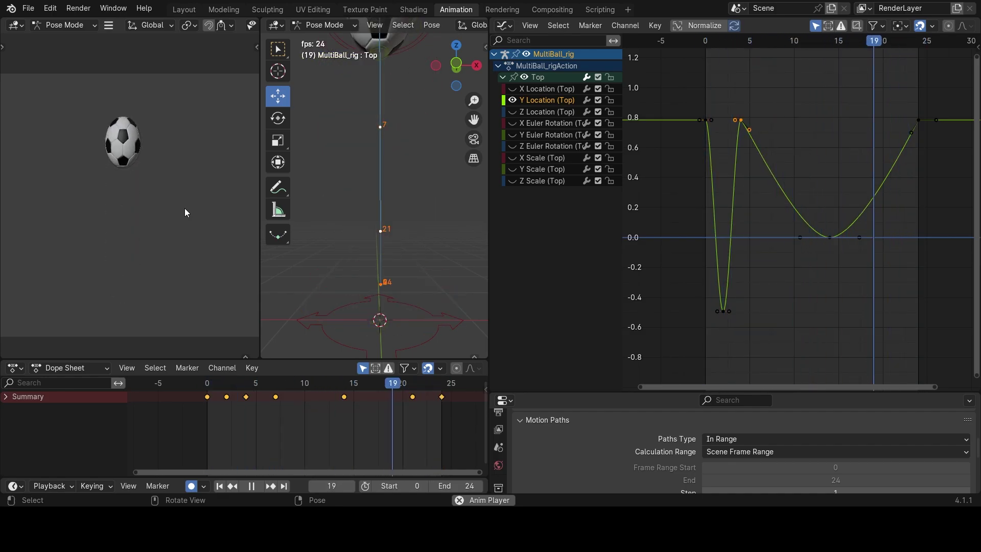
scroll(337, 248, "down", 4)
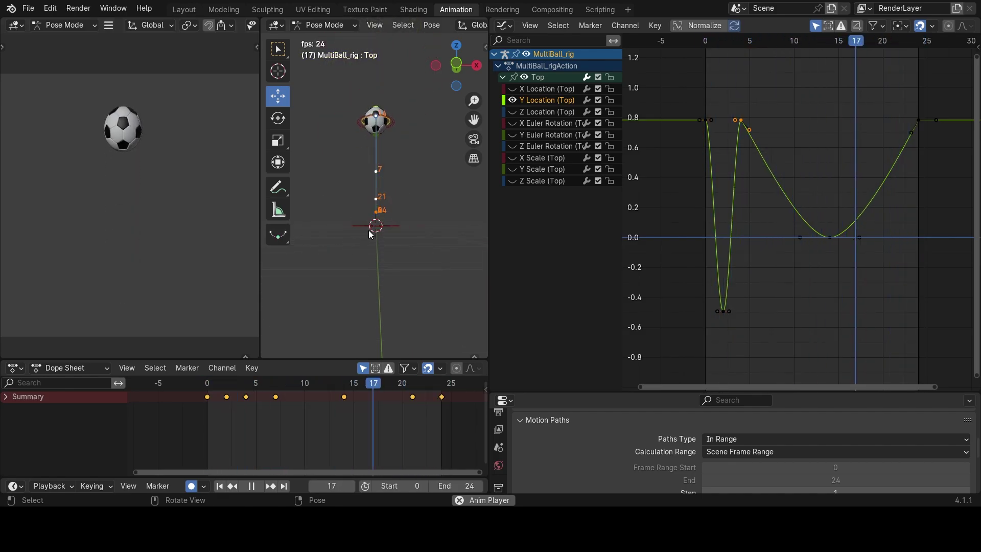
scroll(370, 247, "up", 3)
middle_click_drag(370, 250, 366, 274, "shift")
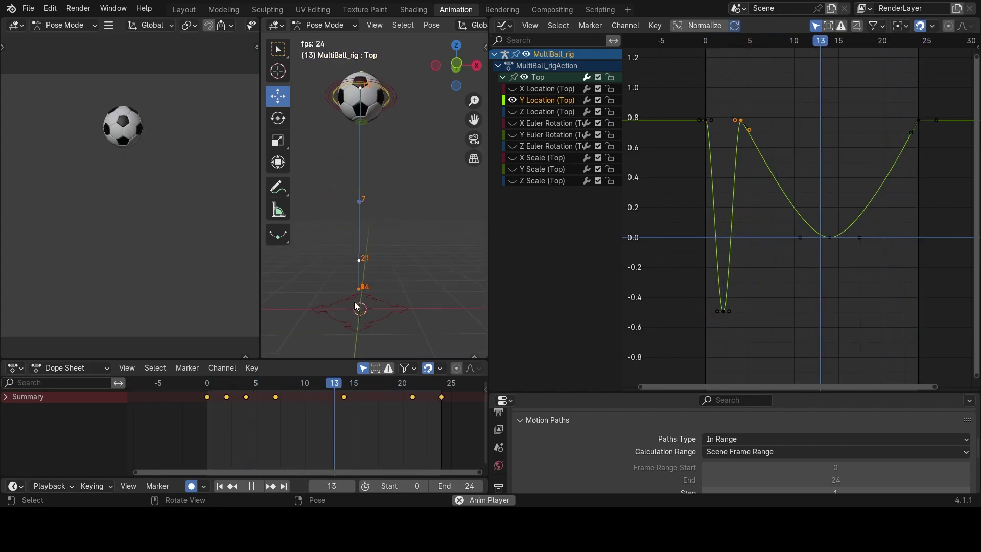
key("space")
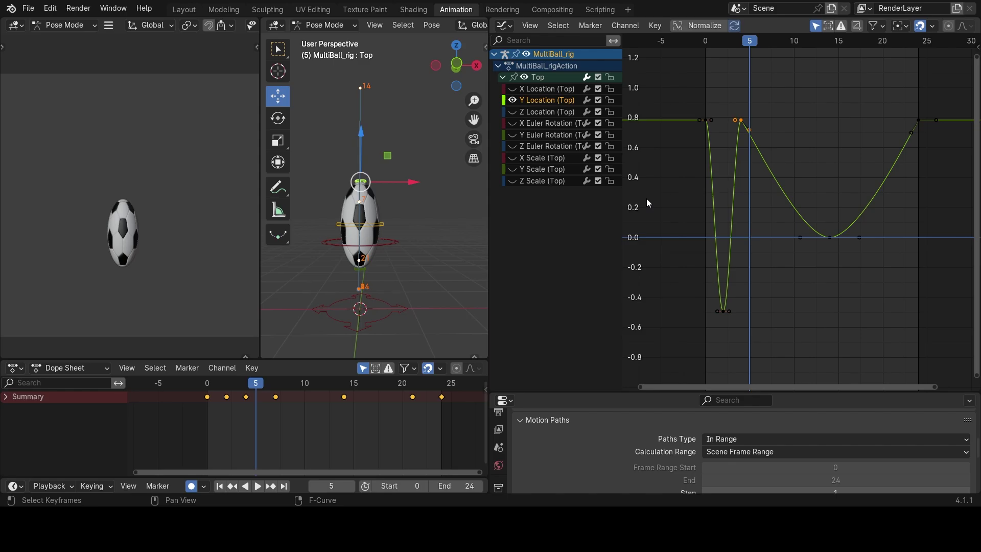
Select the ball's Body control and update its motion path with the current Scene Frame Range settings.
left_click(412, 228)
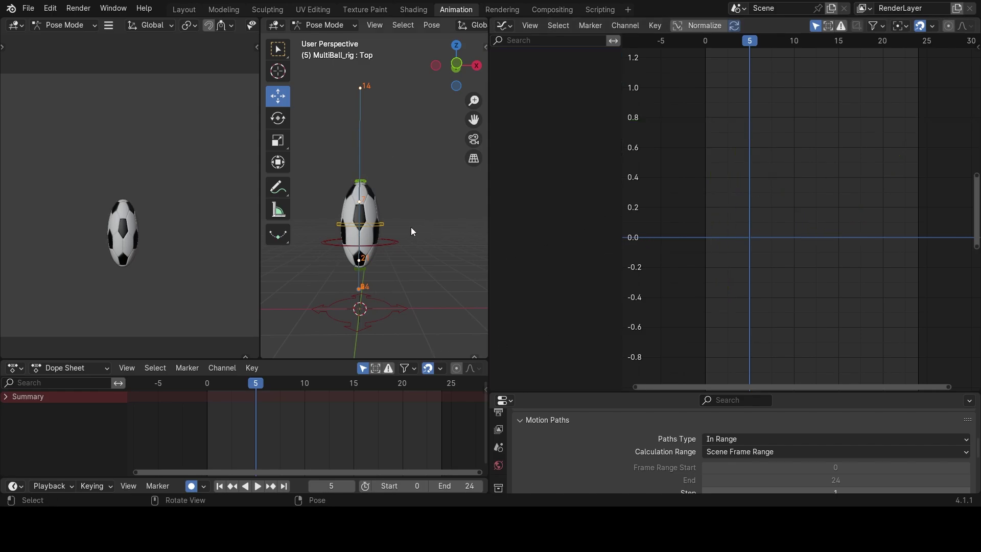
left_click(391, 239)
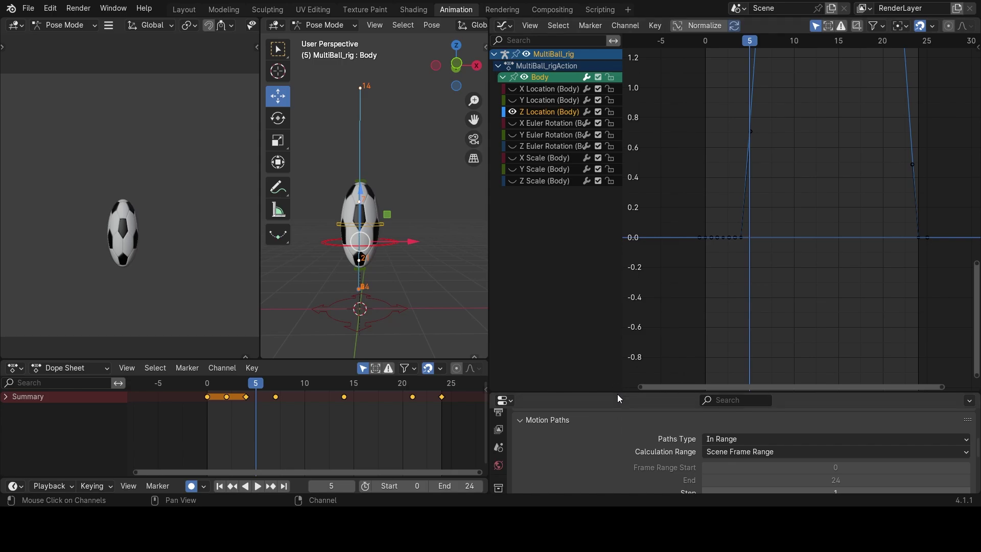
left_click_drag(618, 394, 618, 189)
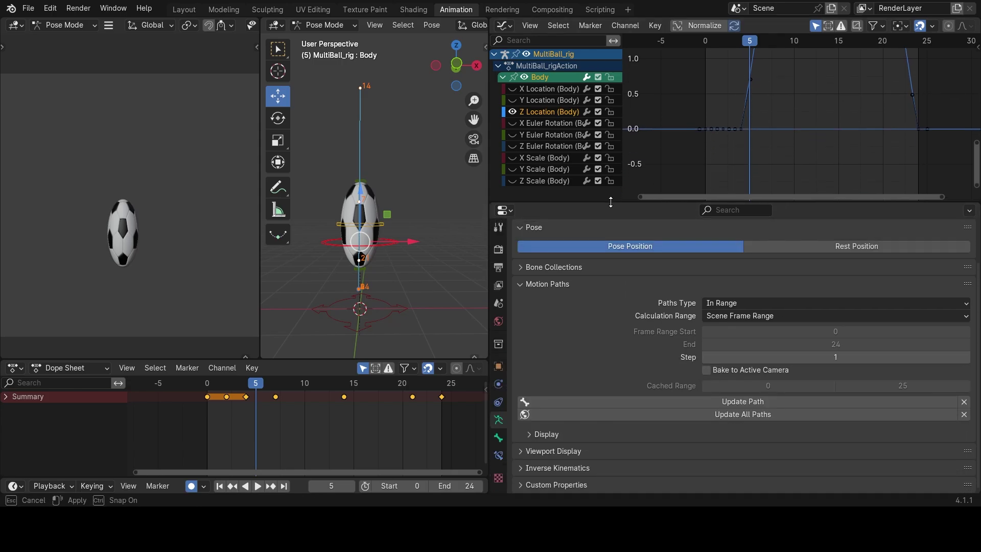
left_click(729, 397)
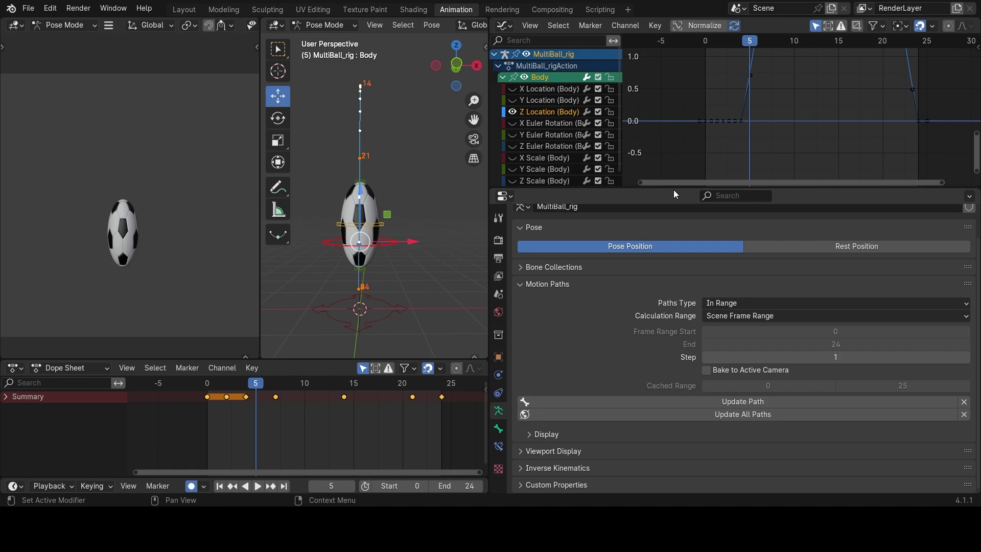
Enlarge the Graph Editor, frame the Body control's whole Z Location curve, and play the bounce.
left_click_drag(673, 189, 688, 312)
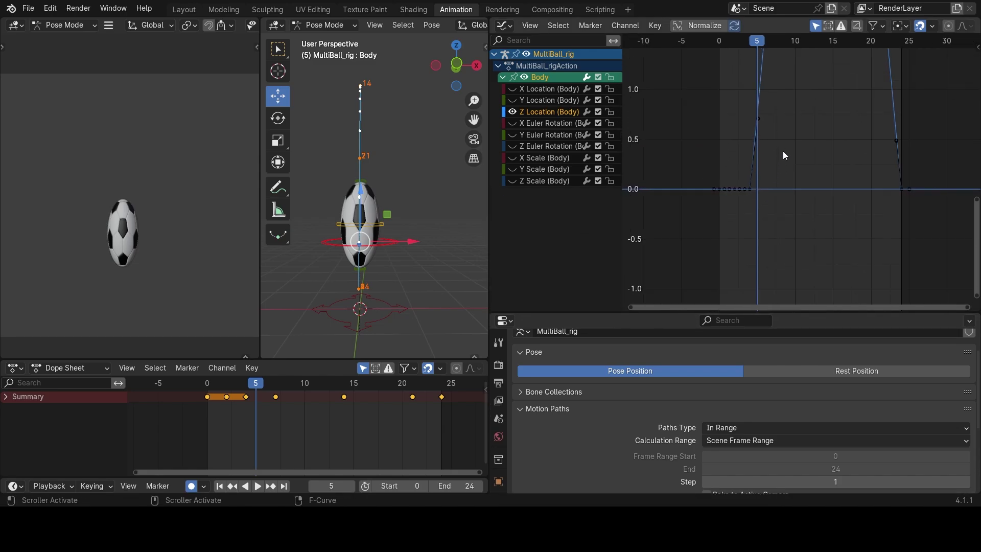
middle_click_drag(783, 151, 785, 251)
middle_click_drag(792, 185, 686, 262, "ctrl")
key("space")
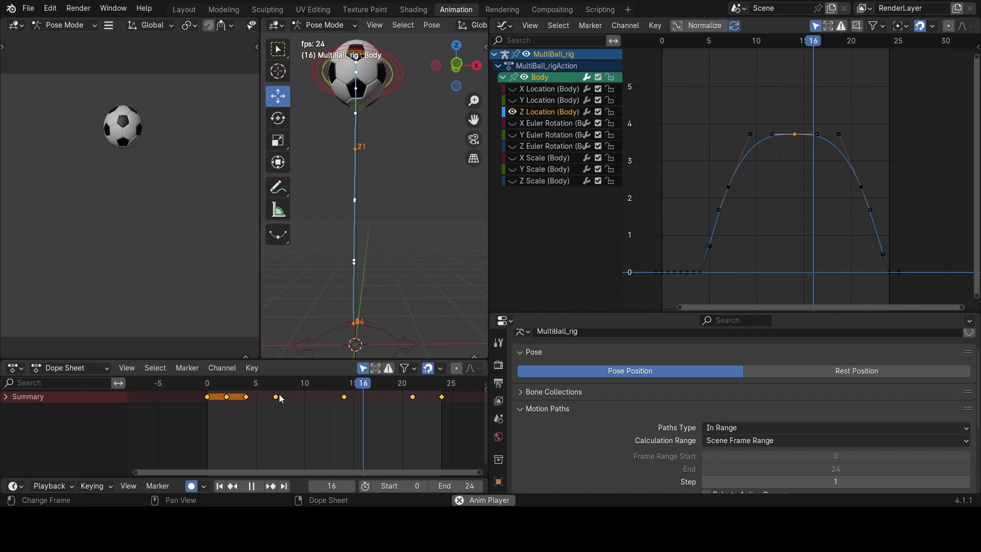
left_click(252, 486)
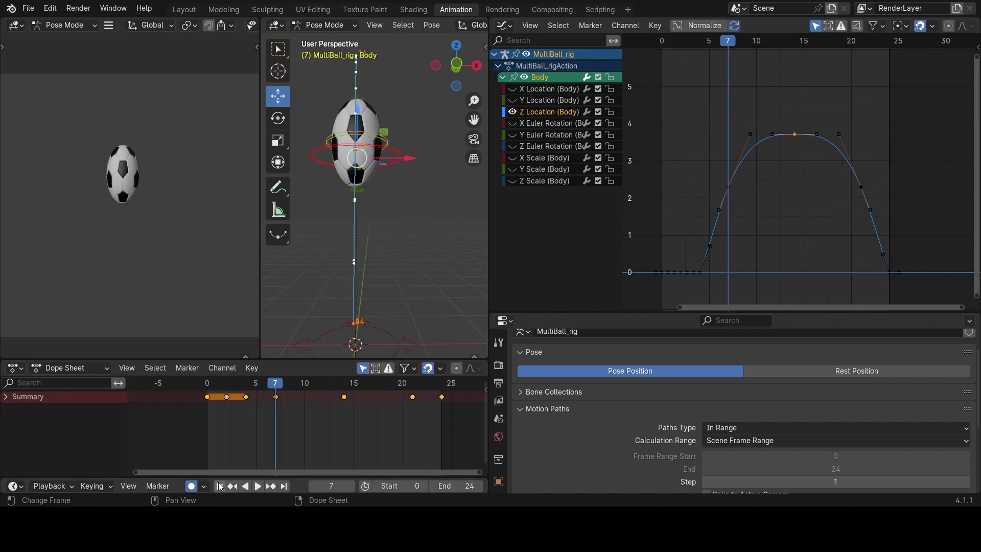
Scrub and play between frames 6 and 20 to examine the ball's spacing along its motion path around the peak at frame 14.
mouse_move(266, 396)
left_mouse_down()
mouse_move(225, 396)
mouse_move(274, 397)
mouse_move(265, 397)
left_mouse_up()
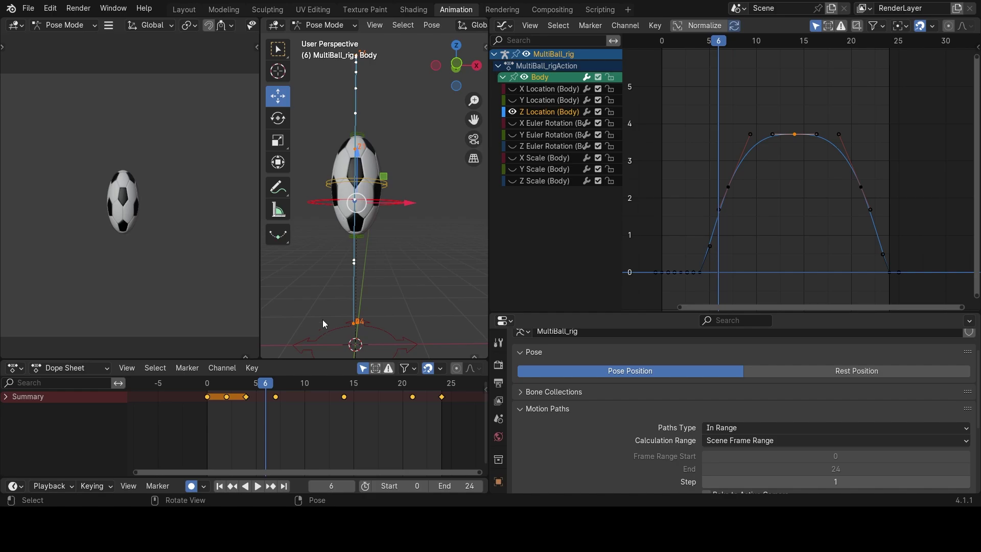
left_click_drag(249, 382, 335, 394)
scroll(363, 409, "down", 2)
scroll(360, 160, "down", 3)
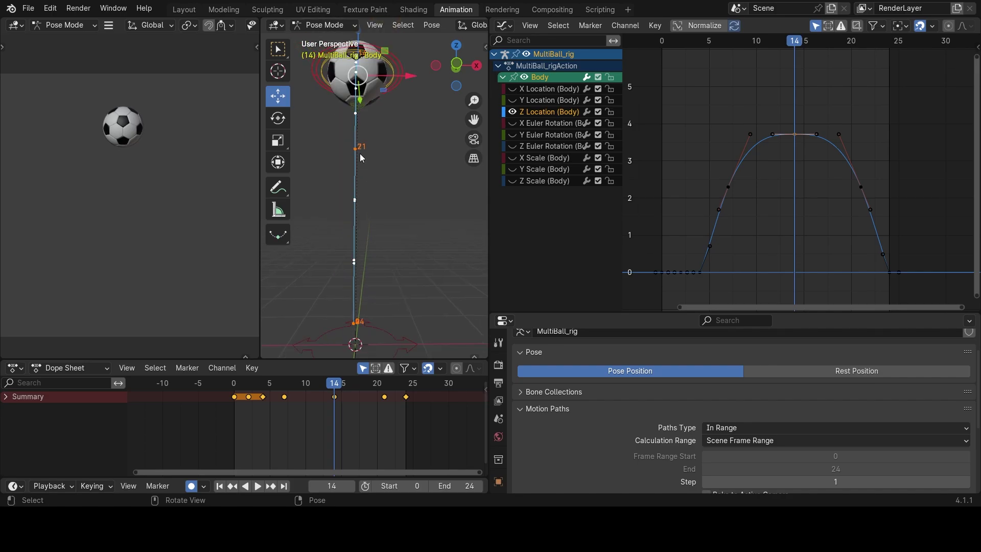
middle_click_drag(360, 139, 365, 169, "shift")
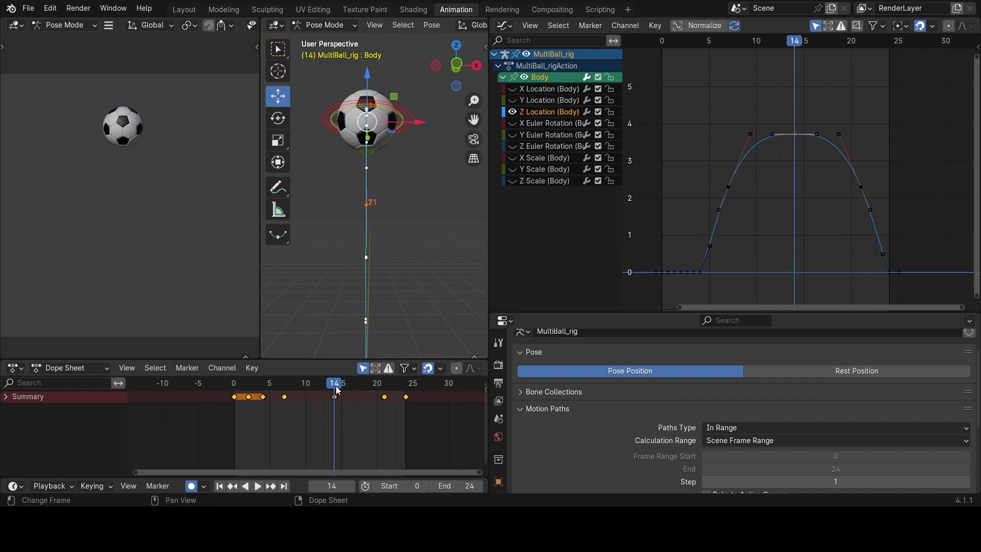
key("space")
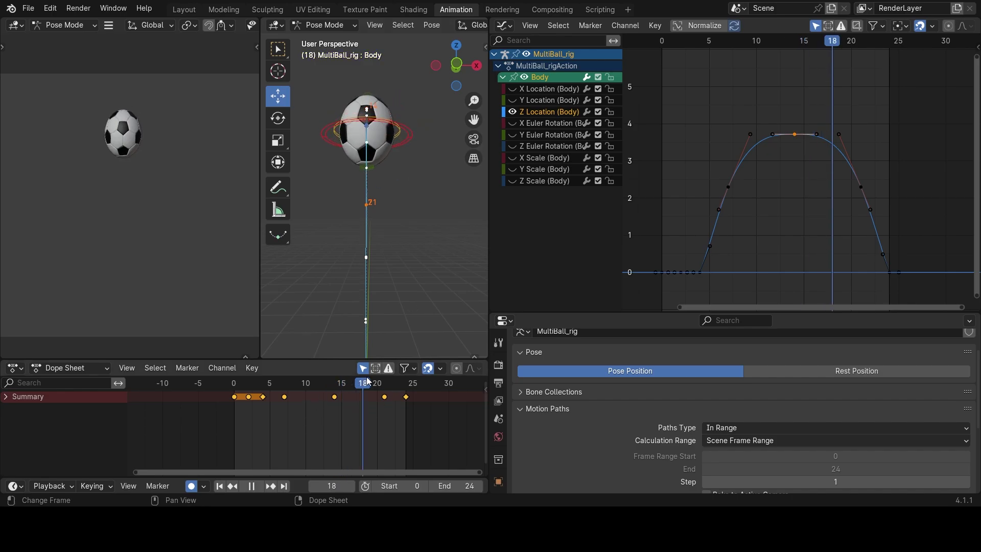
key("space")
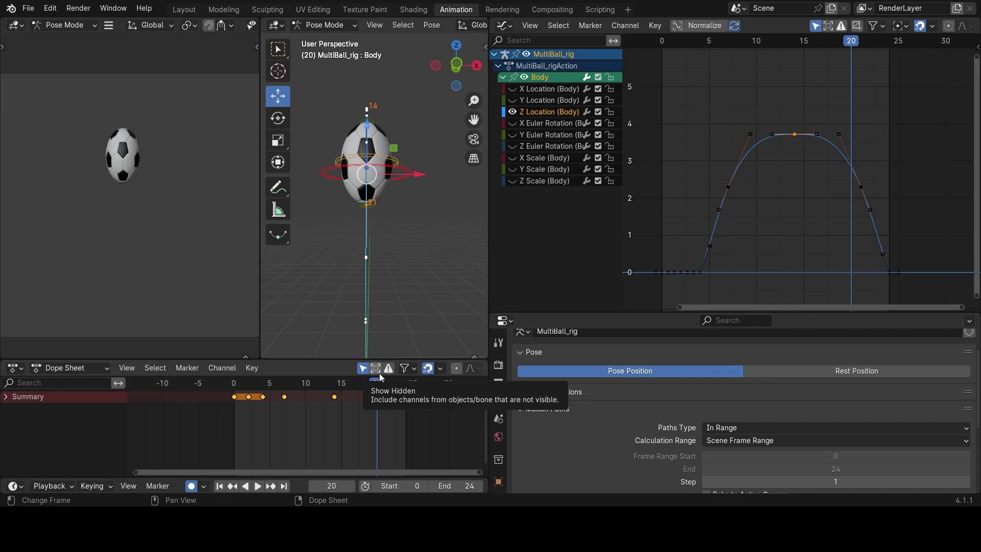
scroll(298, 317, "down", 3)
middle_click_drag(300, 314, 307, 305, "shift")
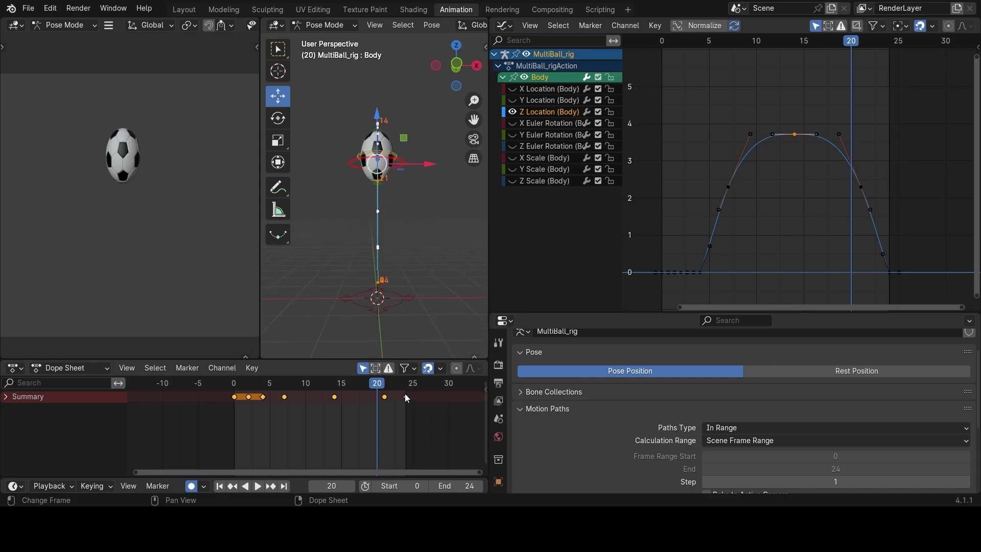
Compare the ball's height and stretch at frames 7, 21 and 22 against the motion path.
key("space")
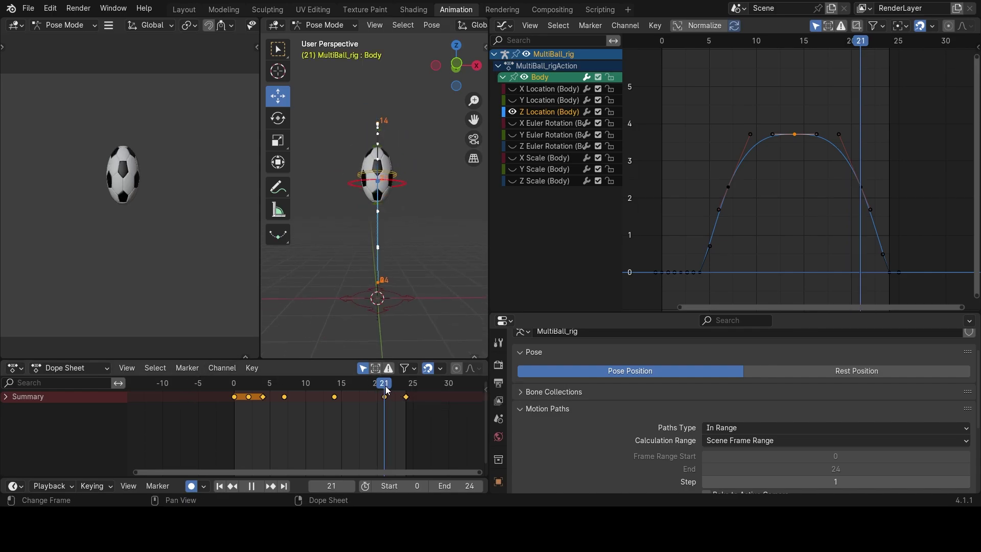
key("space")
scroll(394, 413, "up", 4)
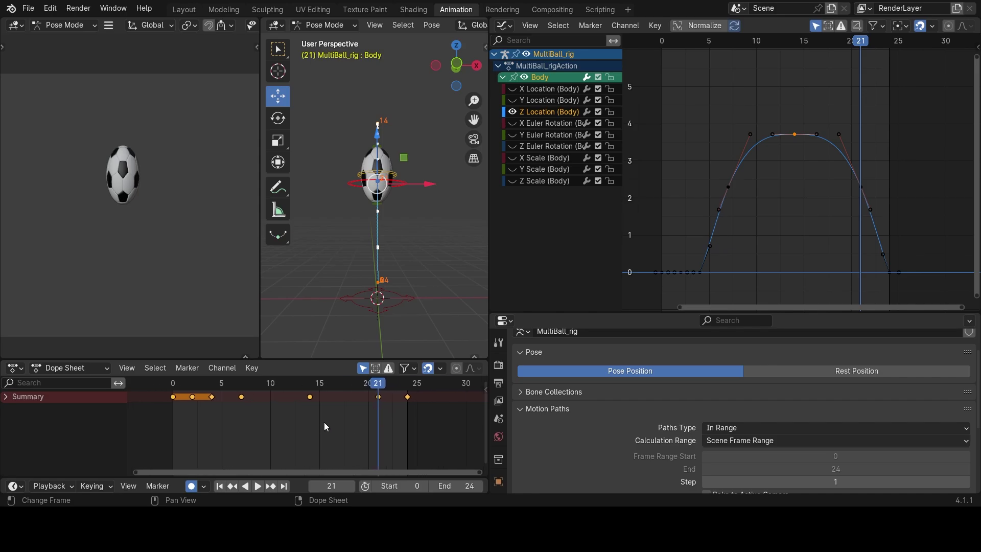
left_click(242, 385)
left_click(376, 386)
key("space")
left_click(243, 387)
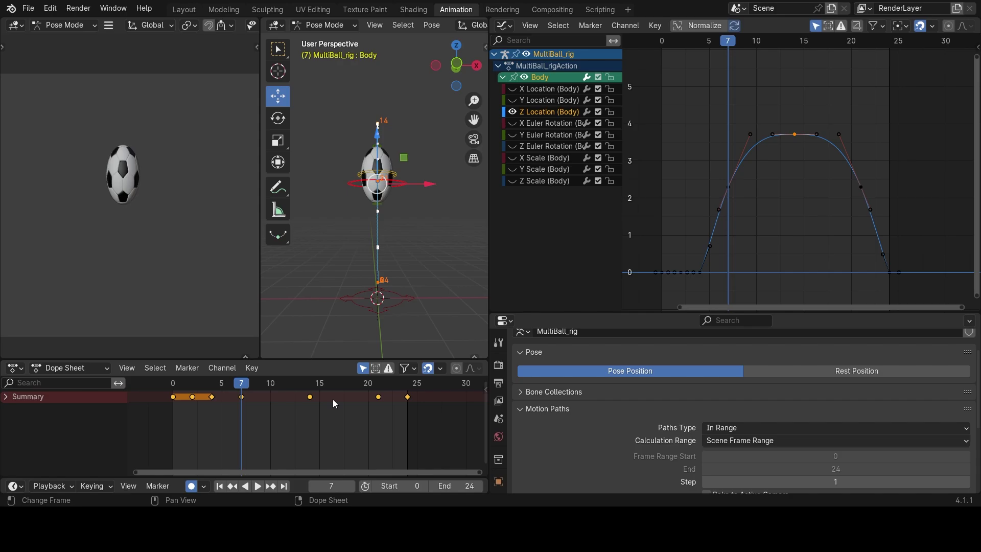
left_click(377, 387)
left_click(384, 386)
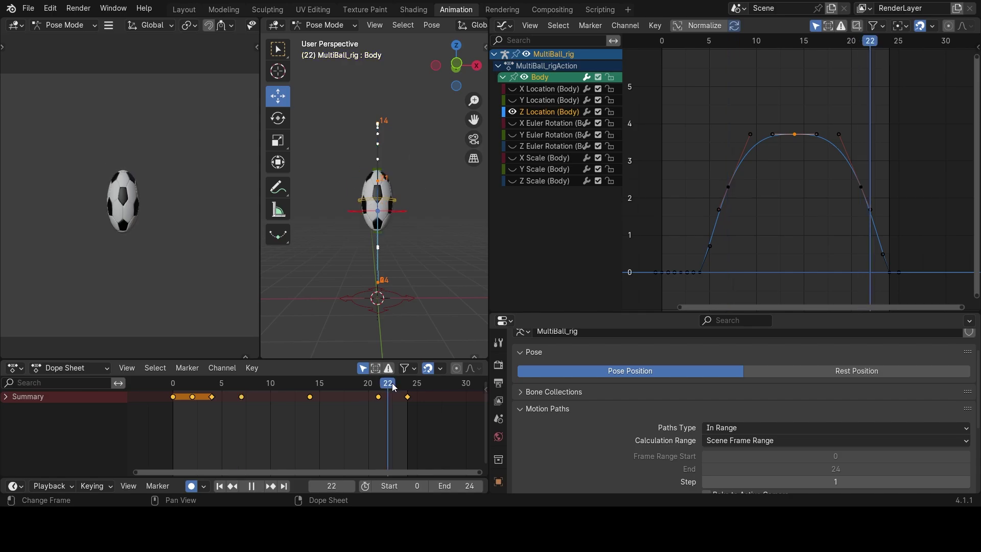
mouse_move(394, 387)
left_mouse_down()
mouse_move(408, 387)
mouse_move(364, 390)
mouse_move(379, 387)
left_mouse_up()
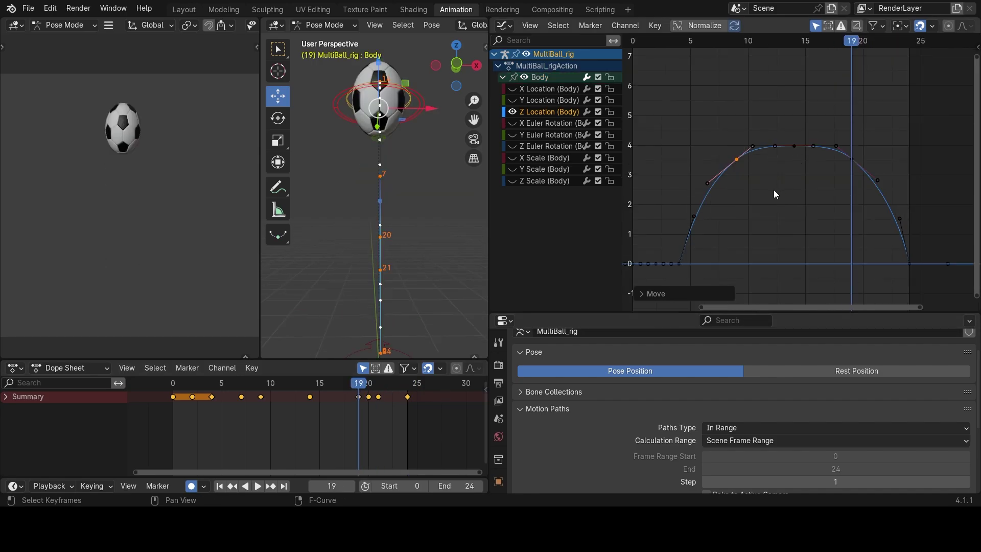
Adjust the peak-facing handles of the Body's Z Location keyframes at frames 19 and 9, and play the bounce.
left_click(774, 111)
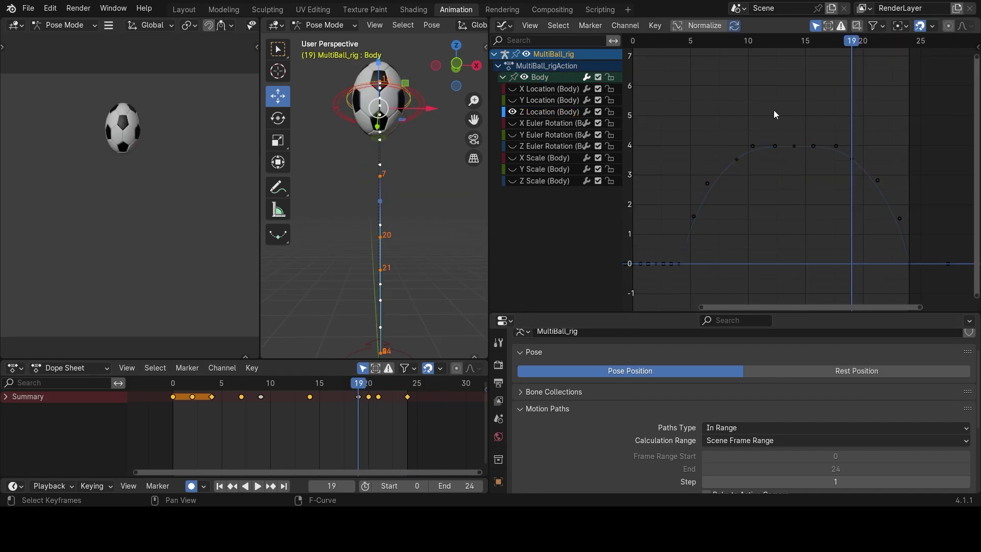
left_click(794, 147)
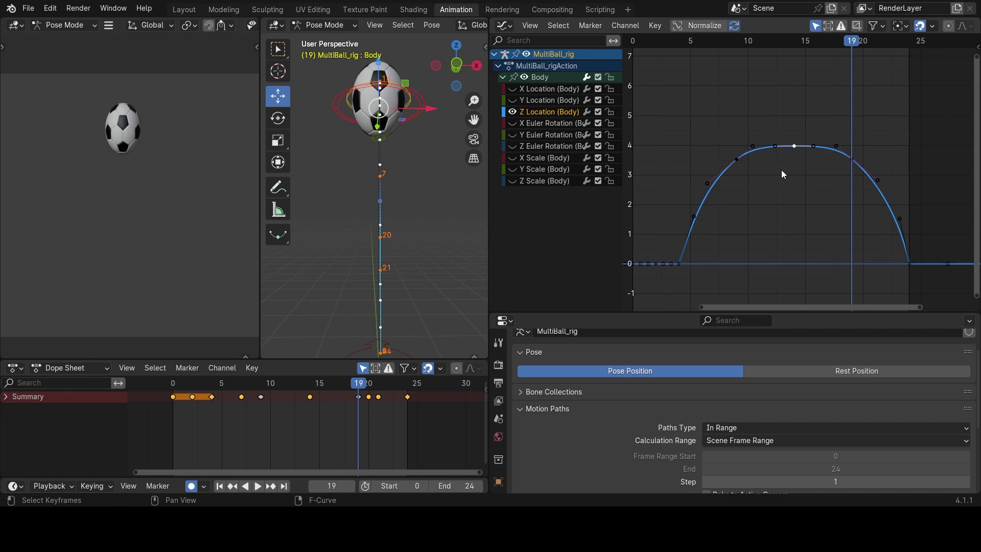
scroll(797, 174, "up", 3)
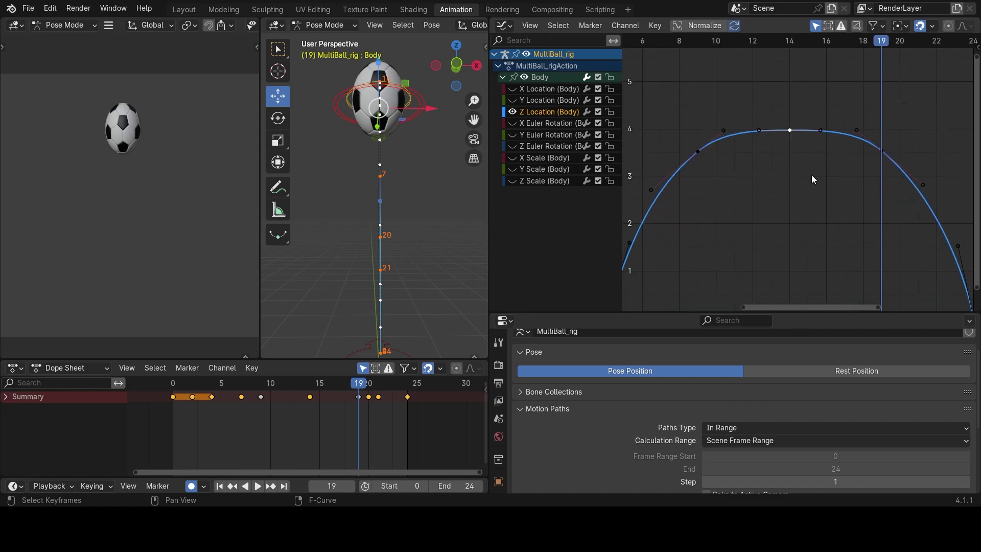
left_click_drag(860, 128, 867, 130)
left_click_drag(718, 129, 717, 126)
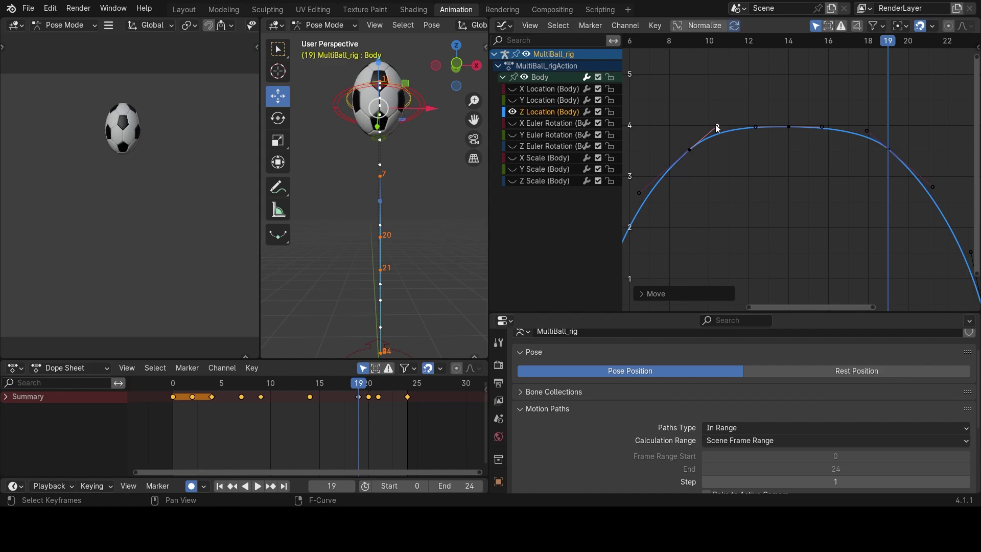
key("space")
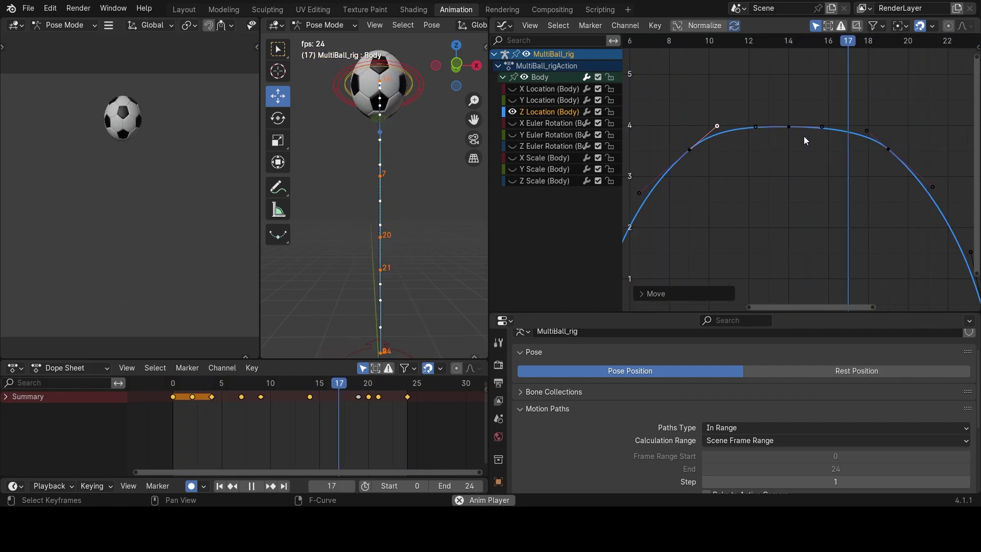
scroll(802, 141, "down", 3)
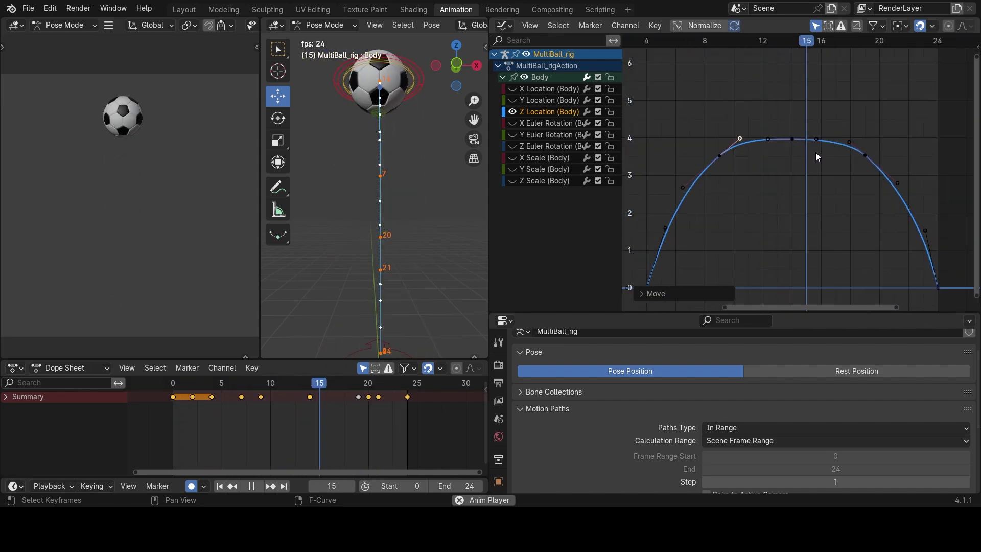
key("space")
Lower the Body's Z Location keyframes at frames 9 and 19 together to about 3.3 for a rounder arc, and play the bounce.
left_click_drag(881, 173, 706, 152)
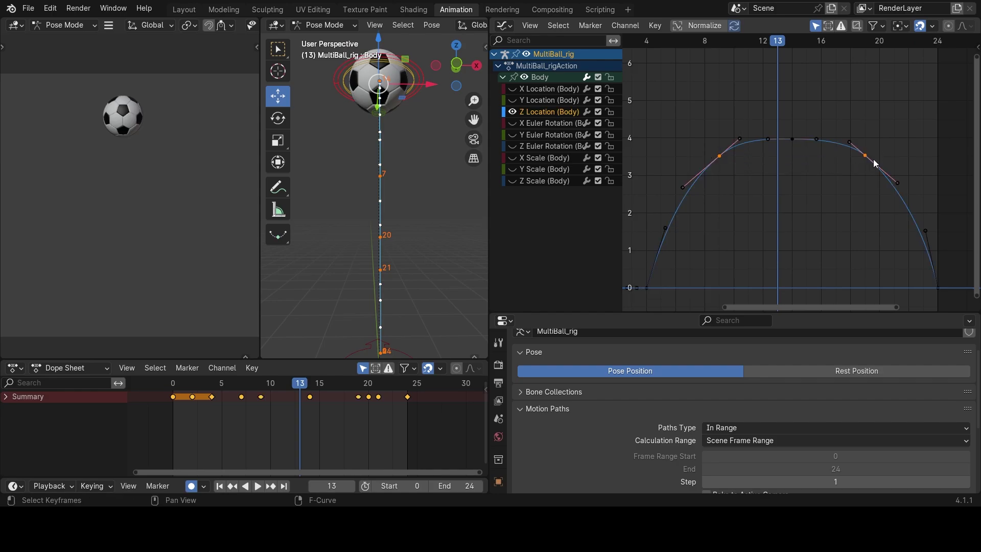
key("g")
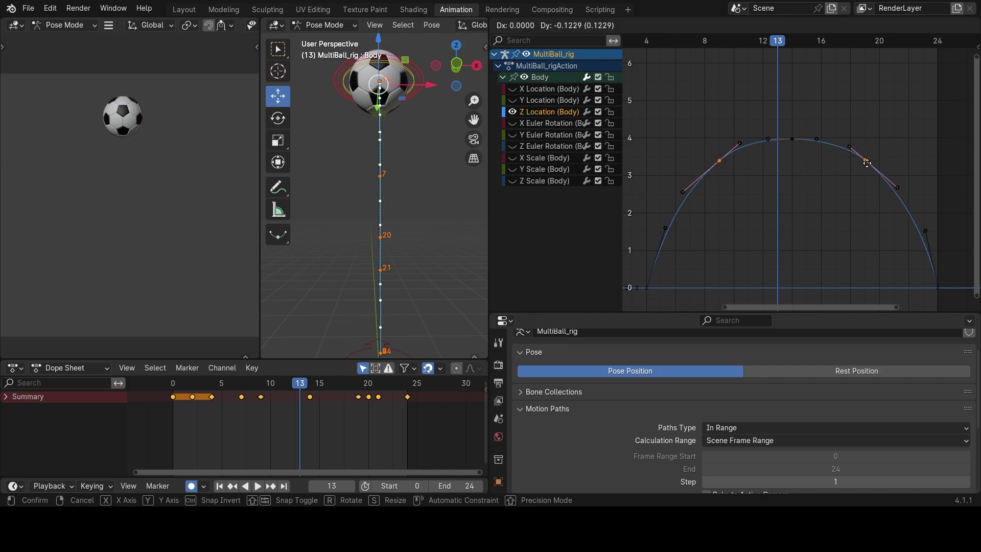
left_click(867, 166)
key("space")
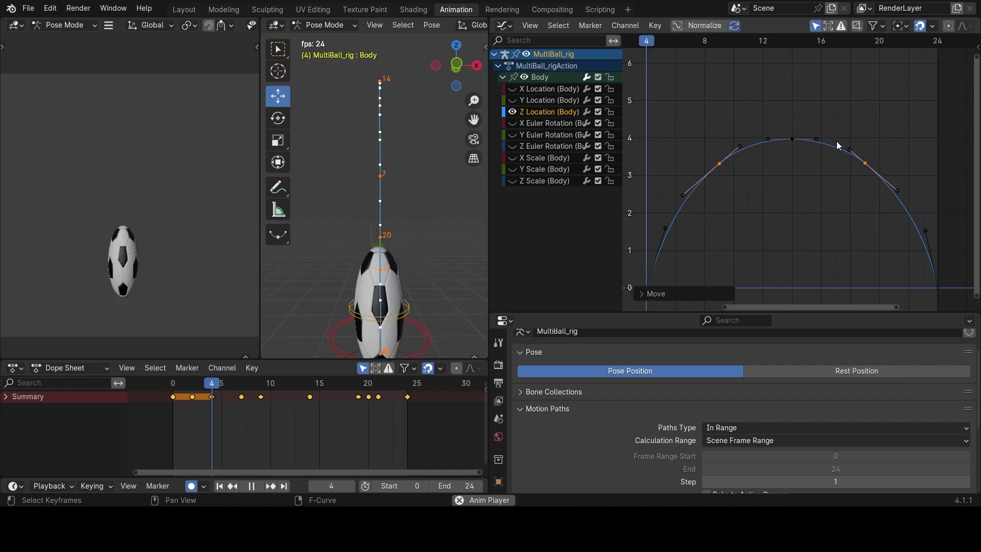
scroll(844, 189, "down", 1)
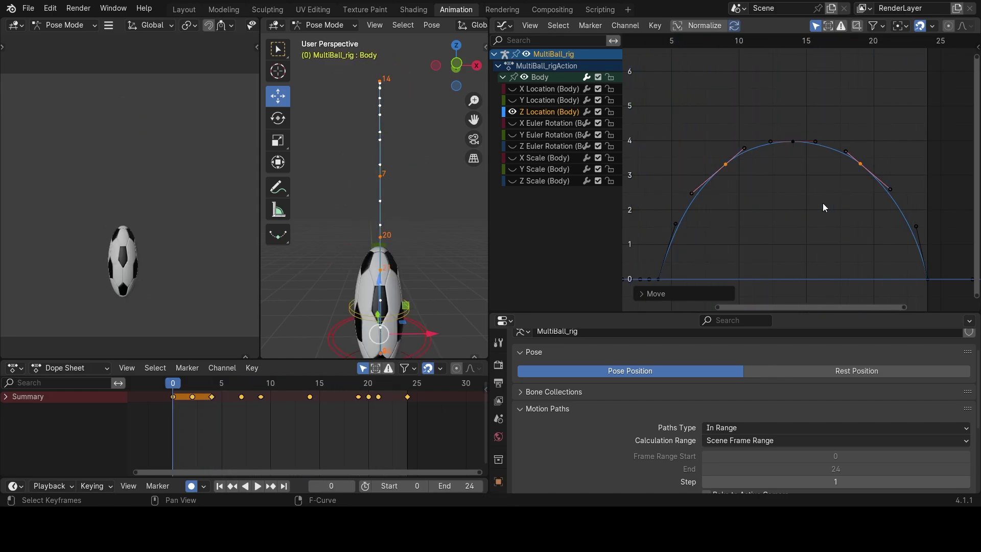
left_click(811, 161)
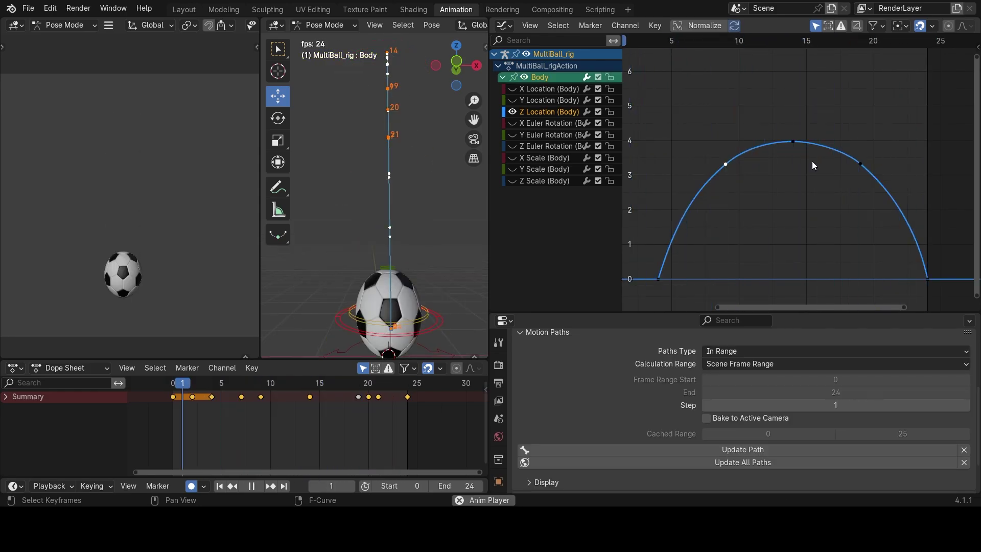